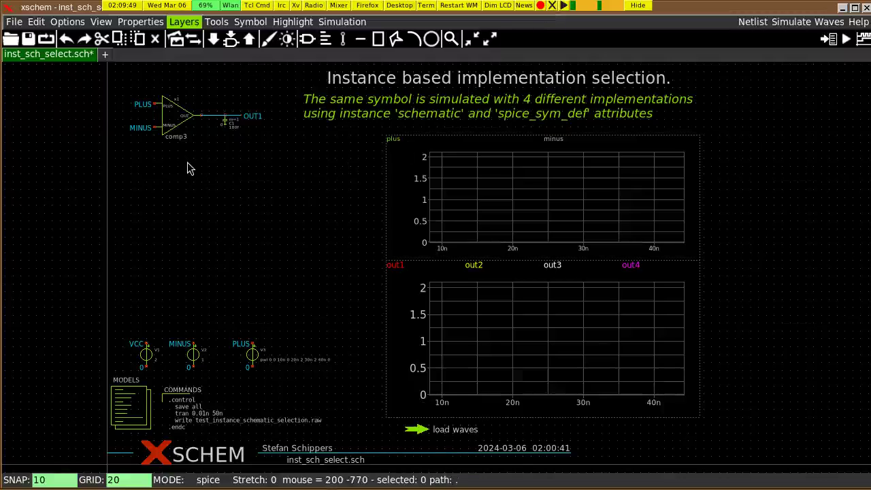
# Select the comp3 comparator instance that drives OUT1 in inst_sch_select.sch
pyautogui.click(175, 112)
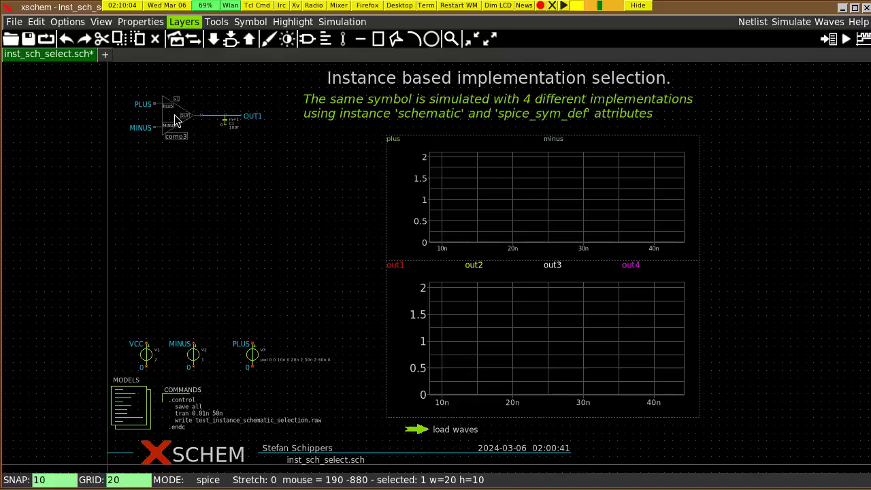
# Save the testbench, descend into comp3's transistor-level schematic, then return to the testbench
pyautogui.press('e')
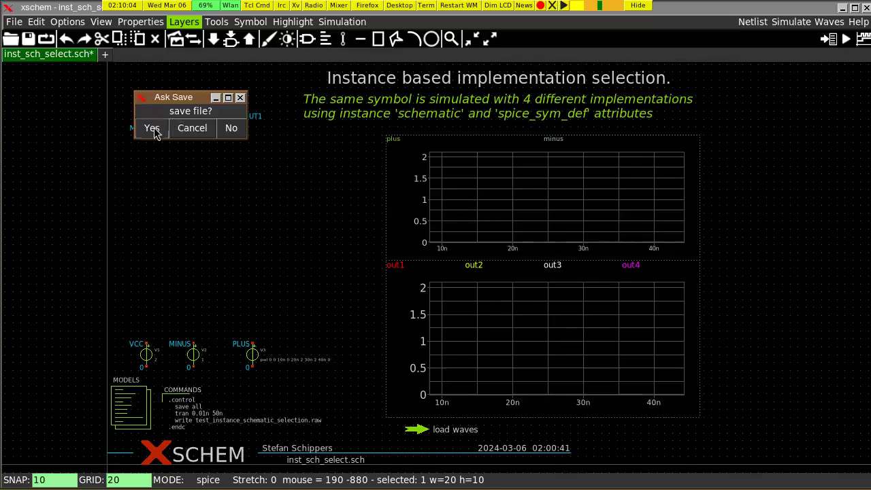
pyautogui.click(152, 129)
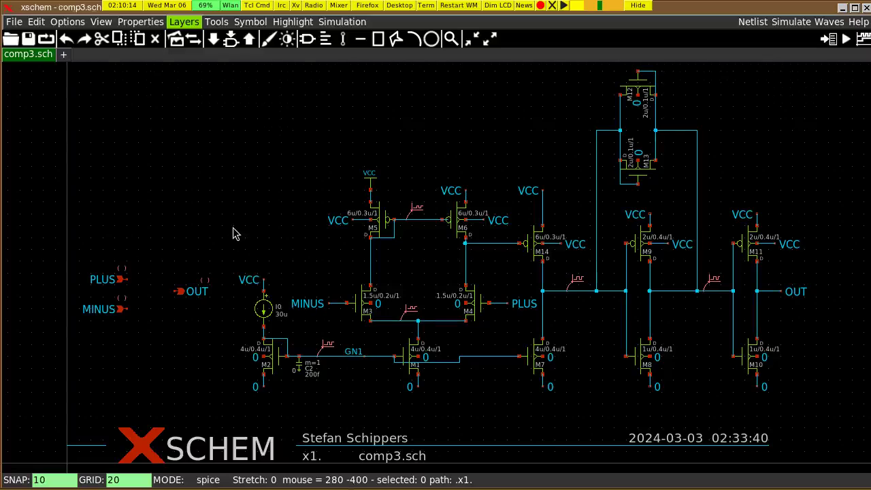
pyautogui.hotkey('ctrl', 'e')
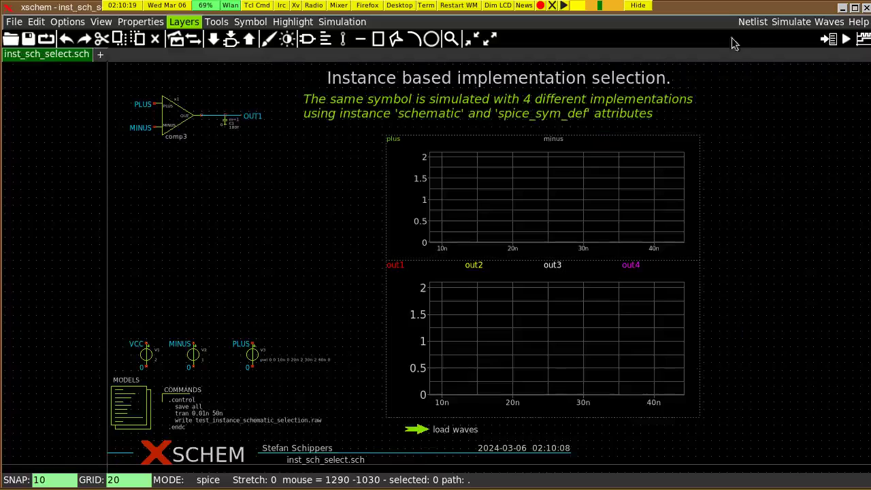
# Enable Show netlist after netlist command, generate the netlist and highlight the x1 instance line
pyautogui.click(334, 24)
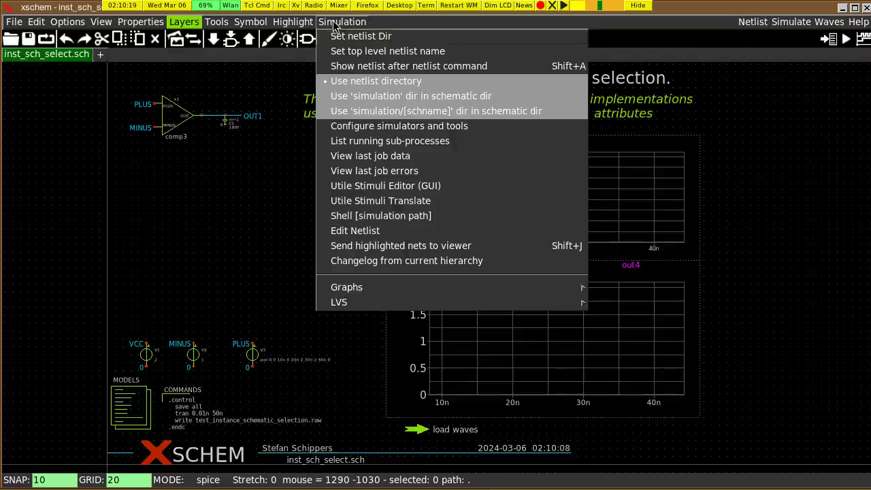
pyautogui.click(344, 66)
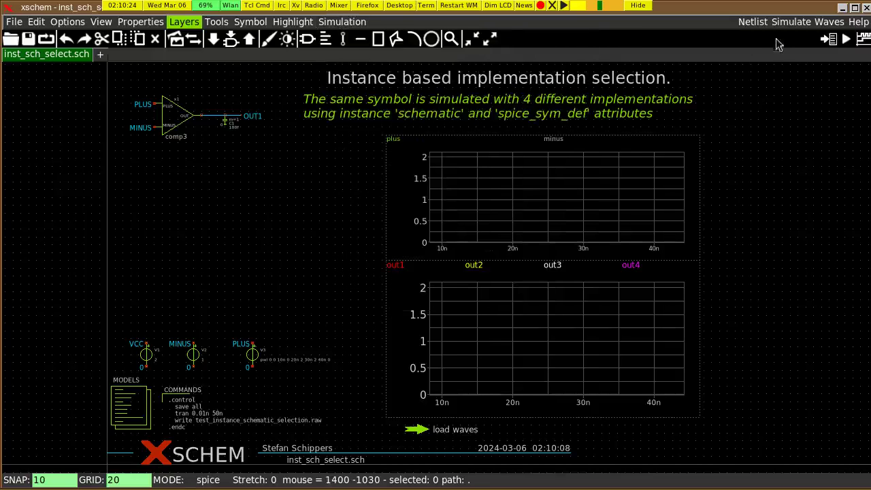
pyautogui.click(753, 22)
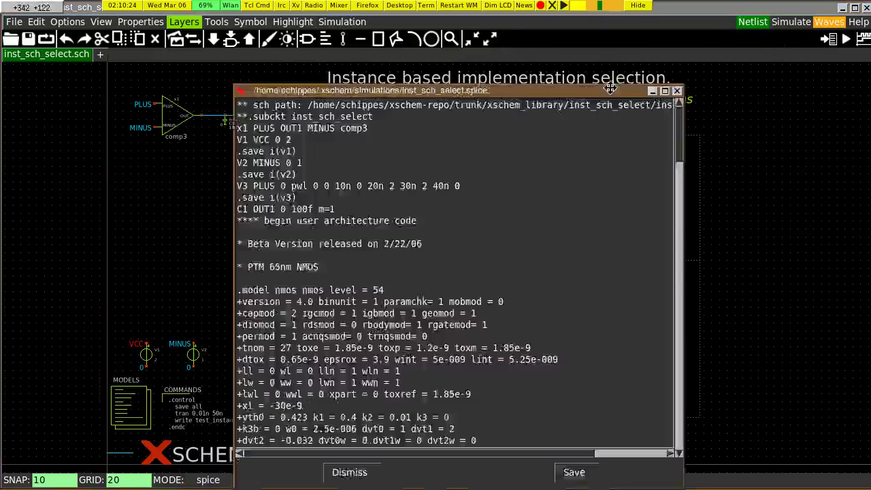
pyautogui.scroll(4, 238, 102)
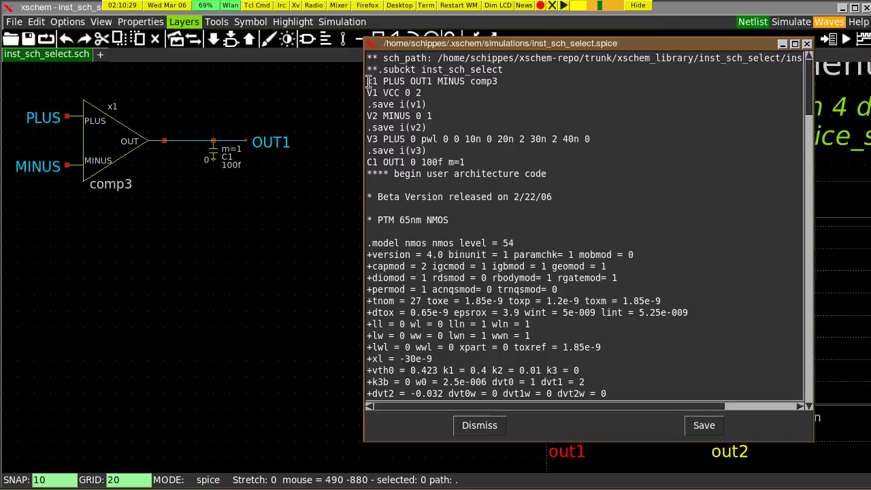
pyautogui.moveTo(367, 80); pyautogui.dragTo(506, 81)
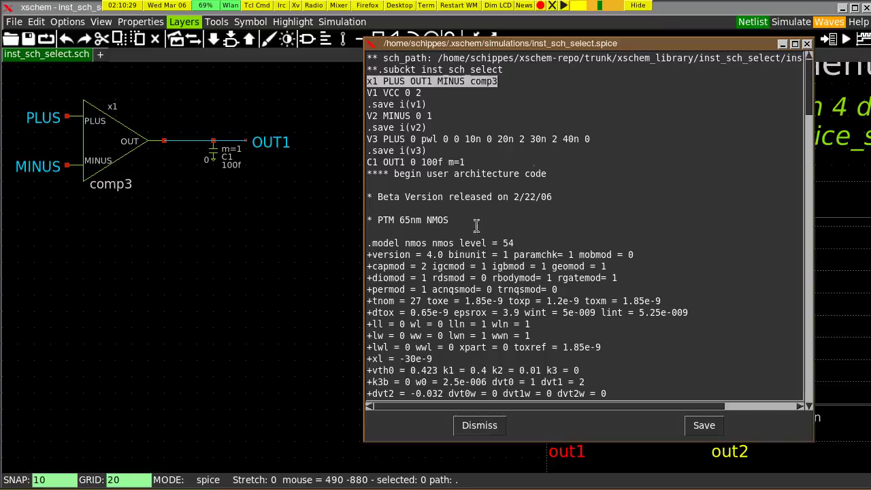
# Highlight the comp3 subcircuit definition, close the netlist, then peek into comp3 and back
pyautogui.scroll(-20, 517, 222)
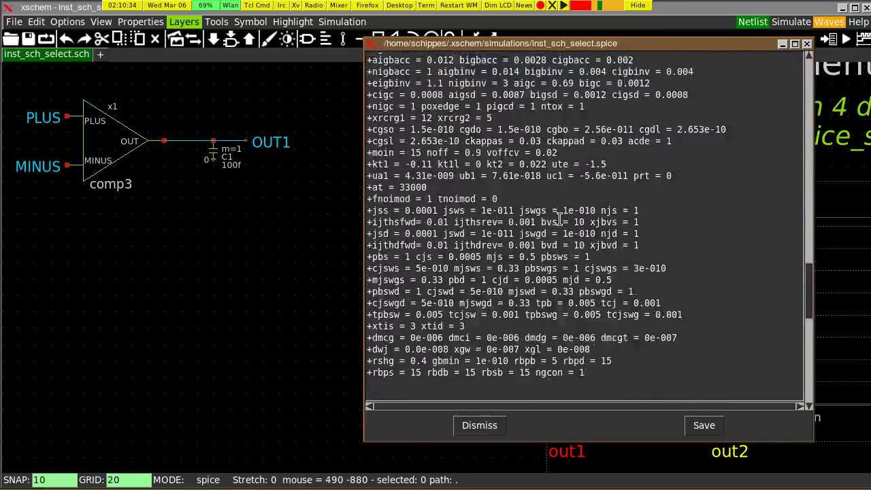
pyautogui.scroll(-10, 558, 219)
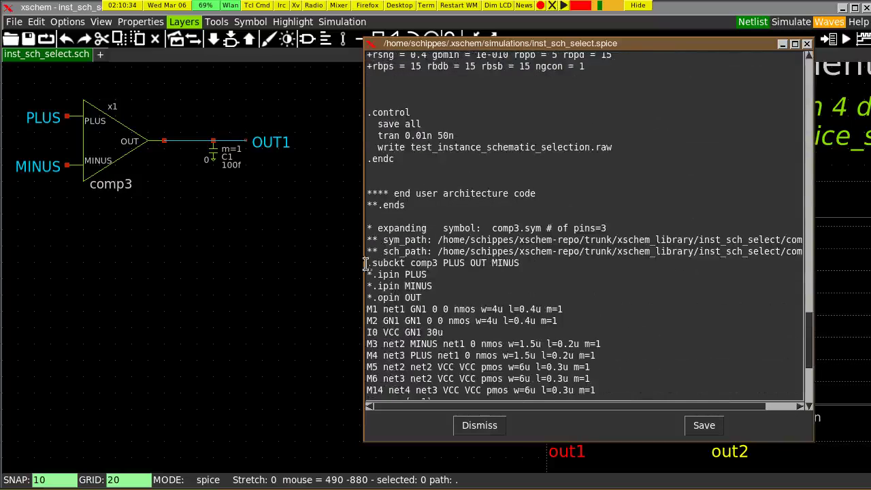
pyautogui.moveTo(368, 262); pyautogui.dragTo(527, 262)
pyautogui.scroll(-4, 524, 264)
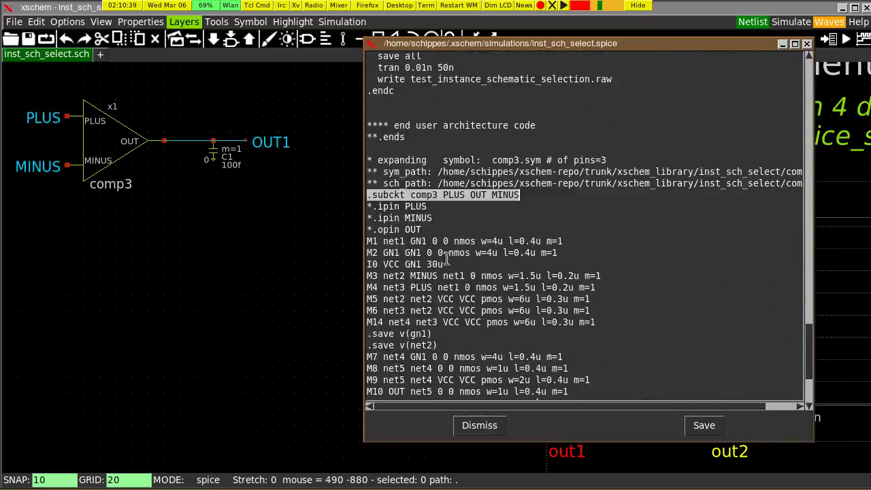
pyautogui.click(487, 425)
pyautogui.press('e')
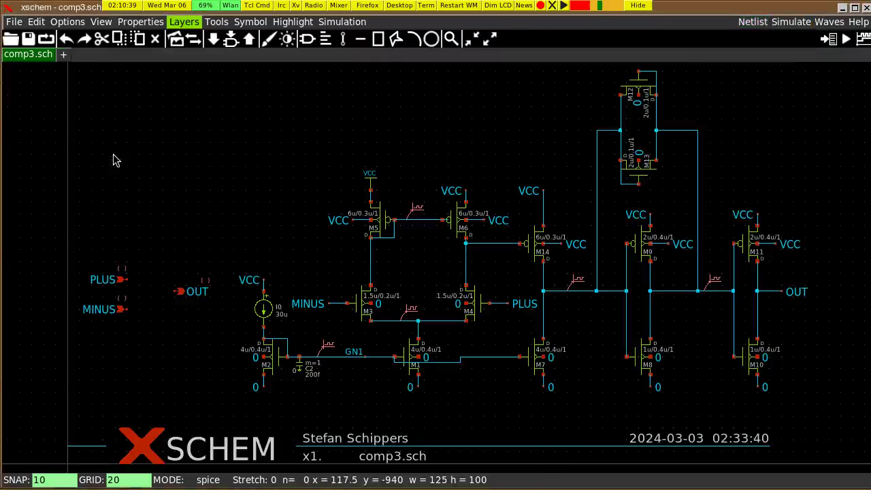
pyautogui.hotkey('ctrl', 'e')
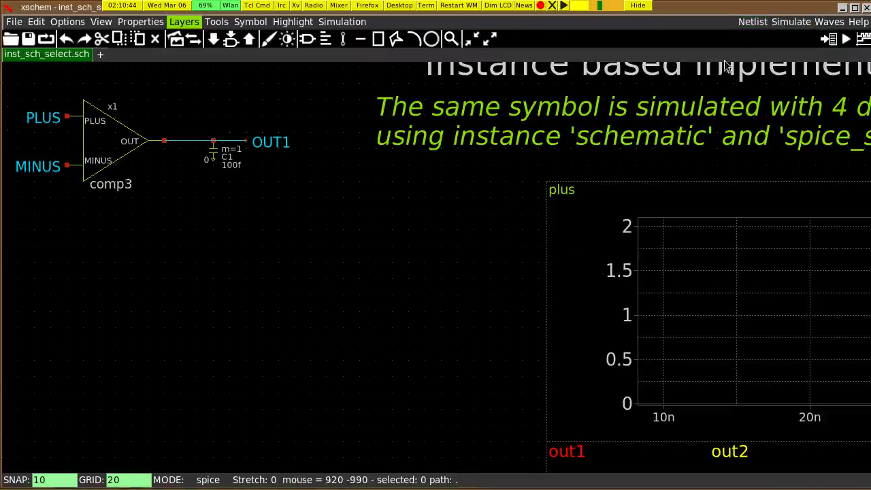
# Zoom to fit, run the simulation and load the plus, minus and out1 waveforms
pyautogui.press('f')
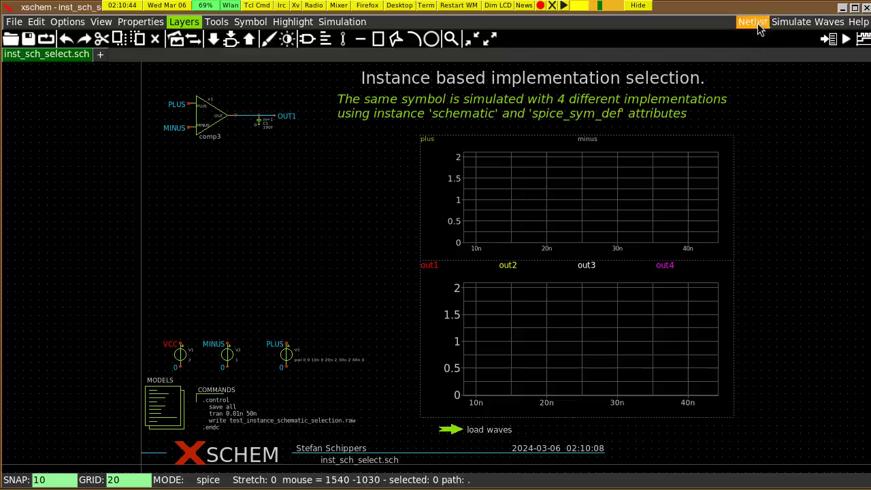
pyautogui.click(790, 22)
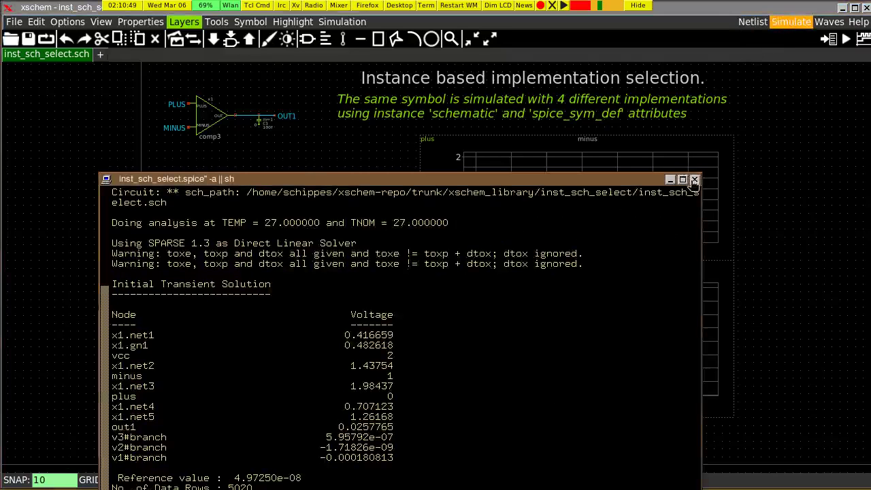
pyautogui.click(693, 179)
pyautogui.keyDown('ctrl'); pyautogui.click(471, 431); pyautogui.keyUp('ctrl')
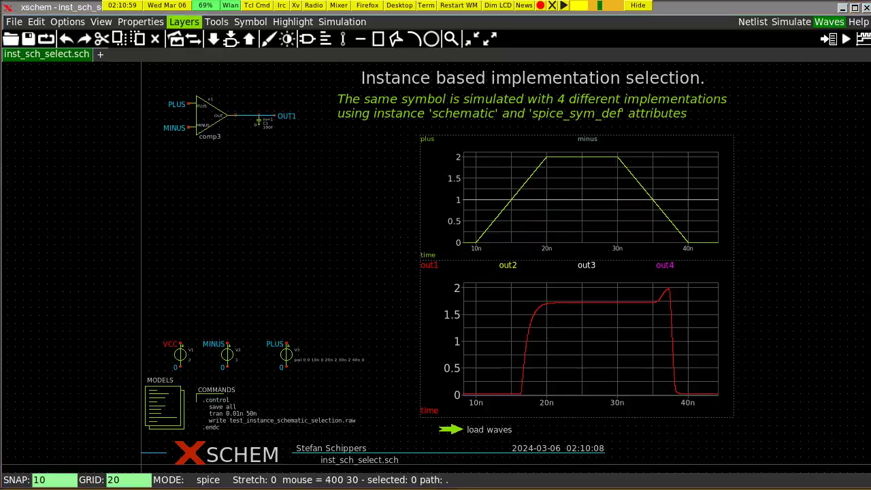
pyautogui.hotkey('ctrl', 'v')
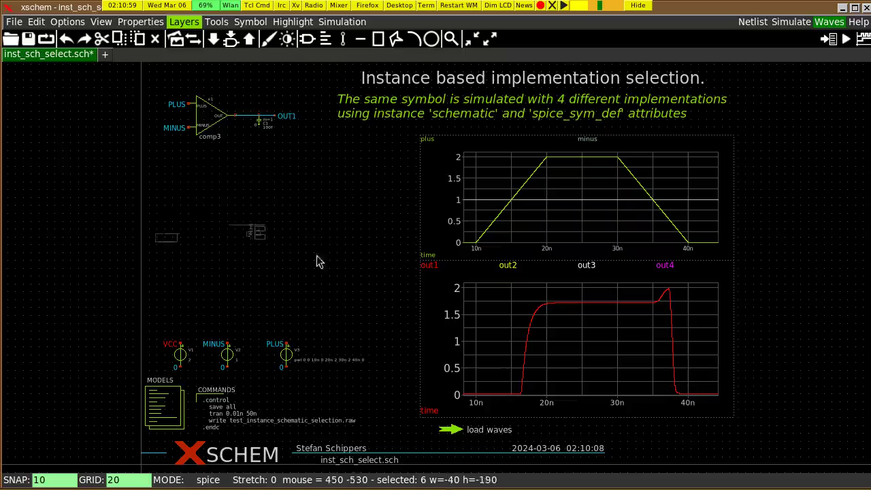
# Place the copied comp3_parax comparator driving OUT2 below the original, then deselect
pyautogui.click(327, 207)
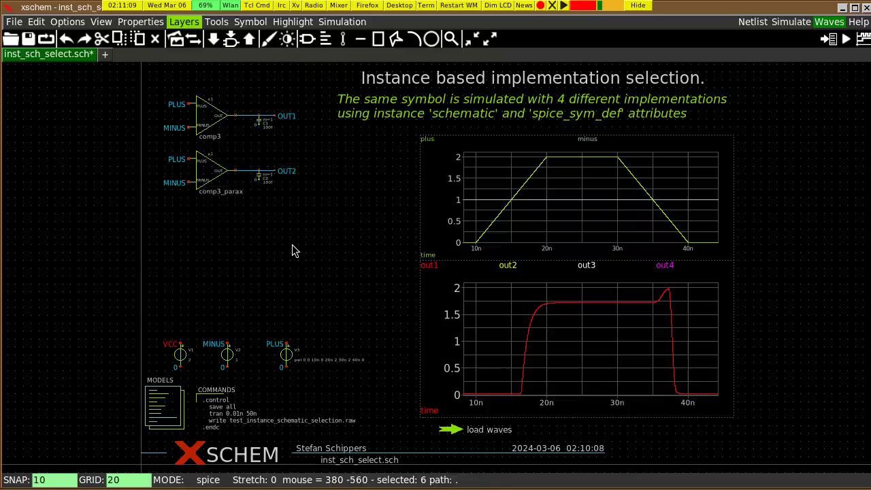
pyautogui.click(292, 251)
pyautogui.click(215, 129)
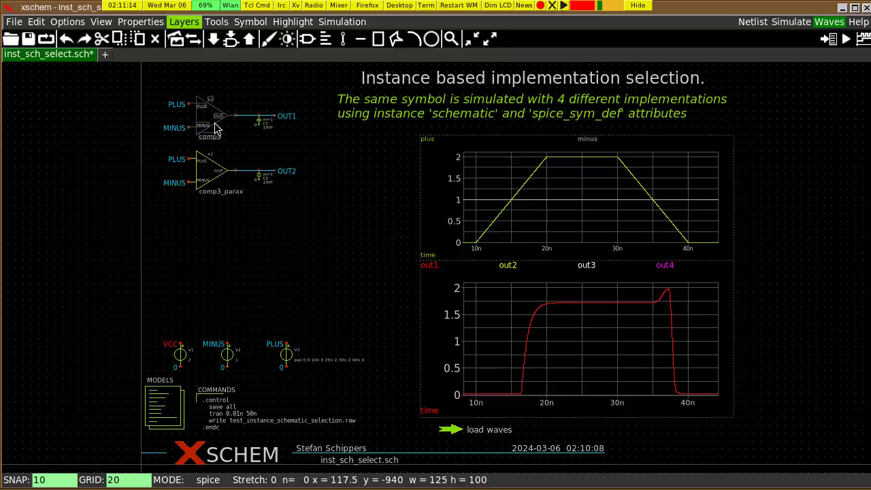
pyautogui.press('q')
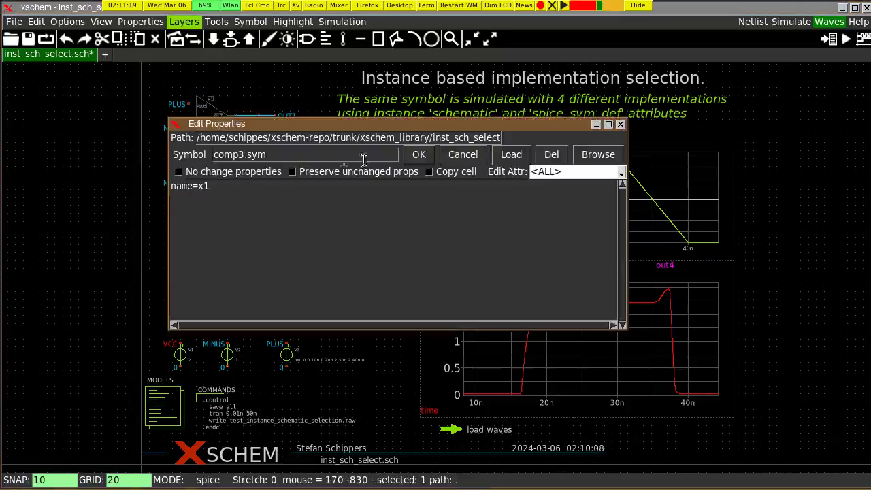
pyautogui.click(454, 154)
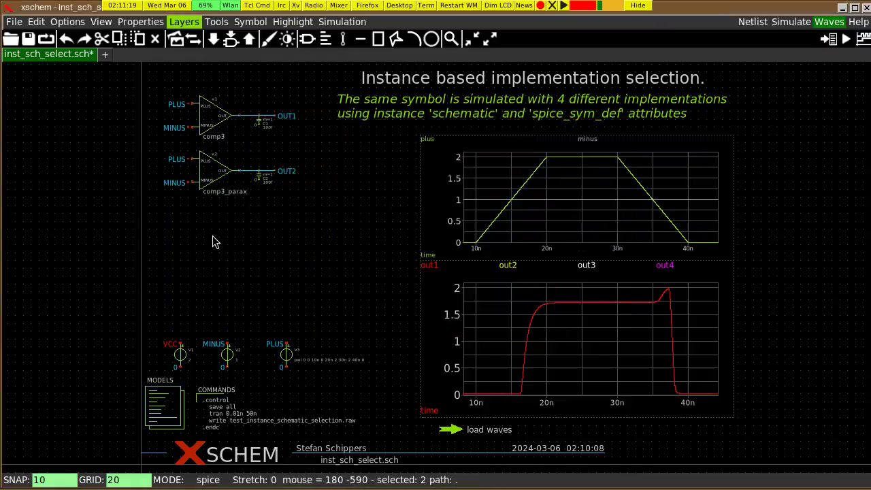
pyautogui.click(213, 242)
pyautogui.click(199, 174)
pyautogui.press('q')
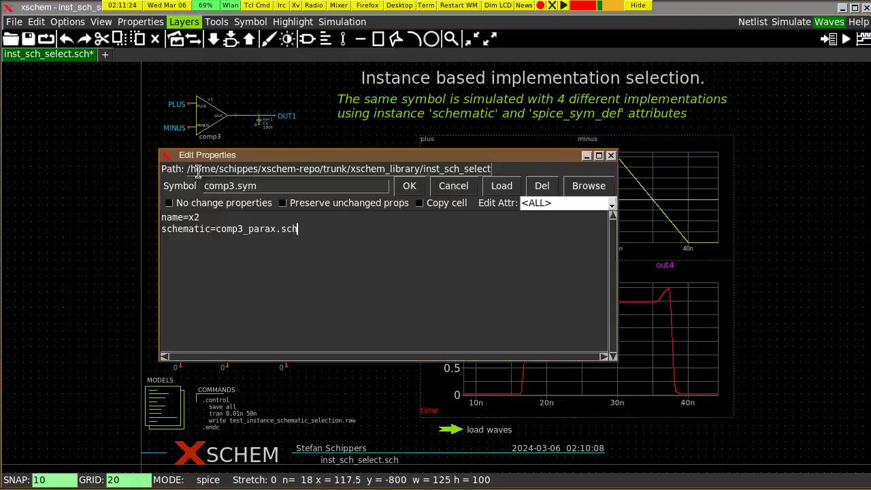
pyautogui.click(454, 187)
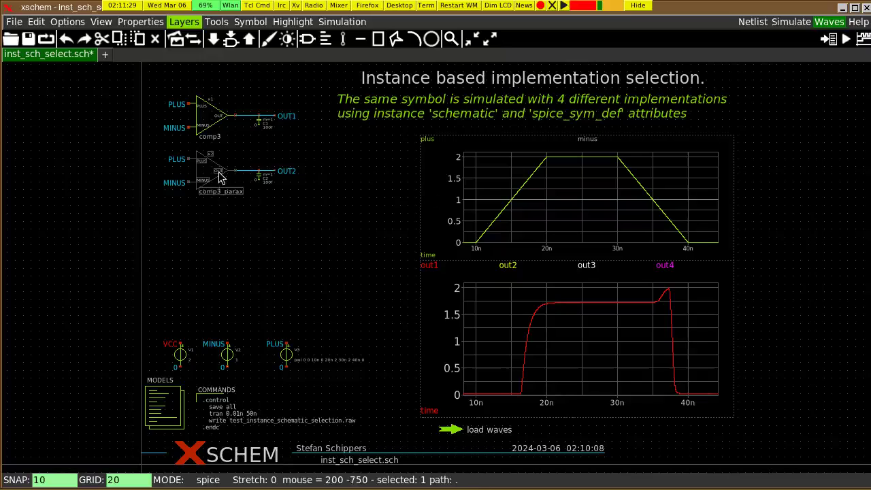
pyautogui.press('q')
pyautogui.moveTo(323, 227); pyautogui.dragTo(236, 227)
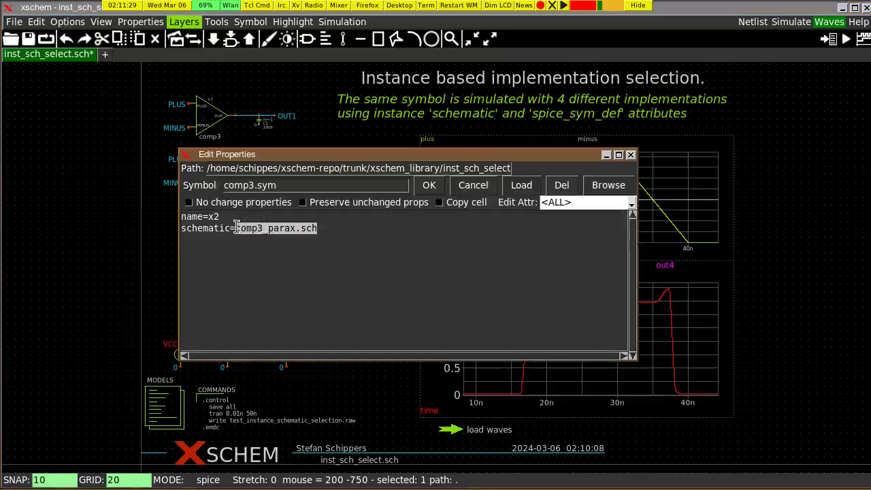
pyautogui.click(470, 188)
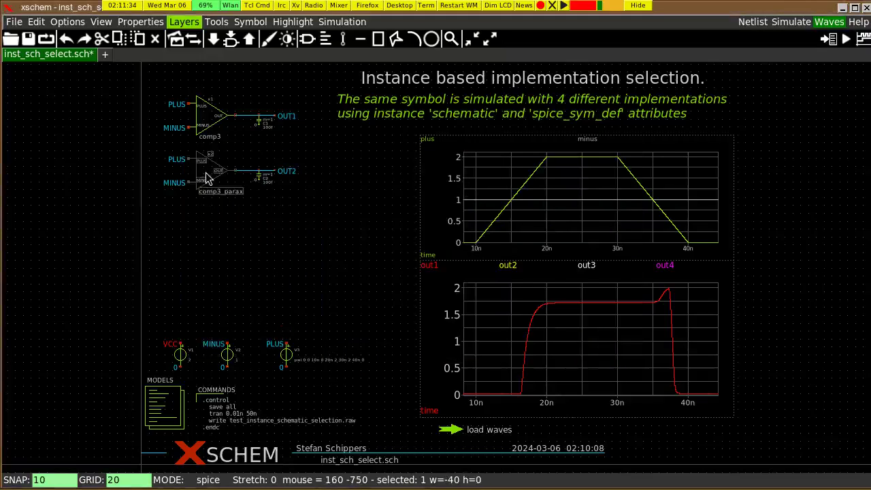
pyautogui.press('e')
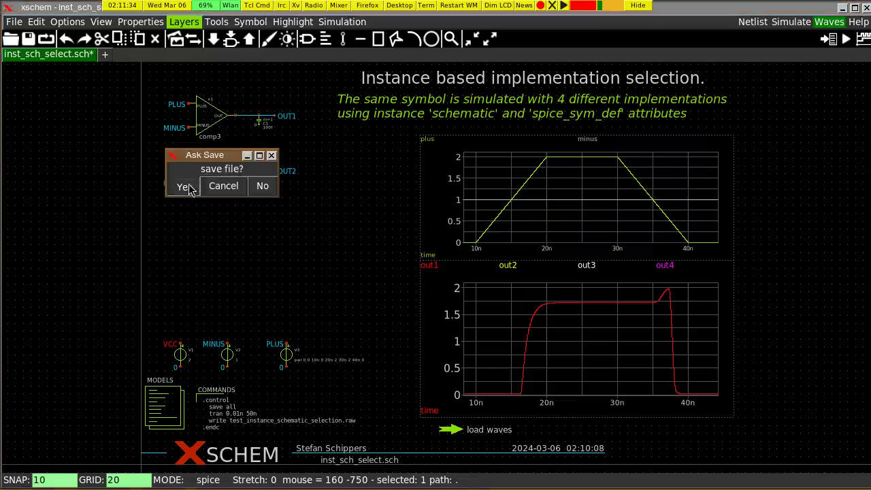
pyautogui.click(184, 187)
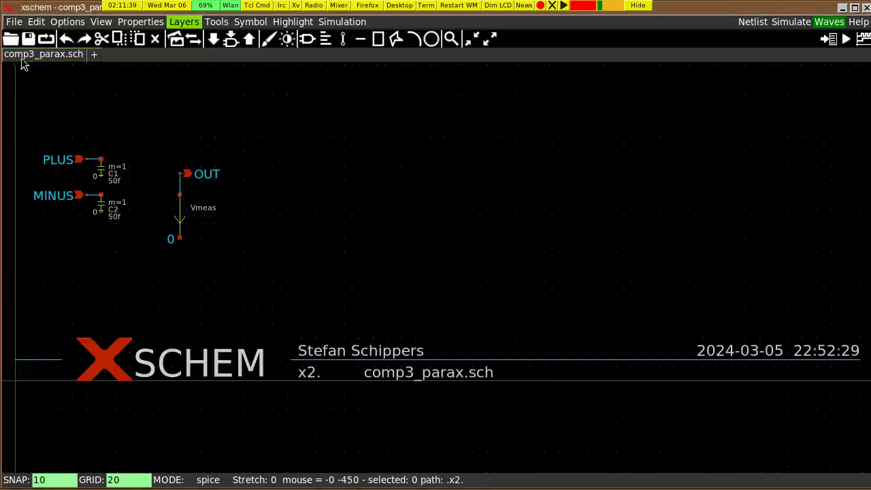
pyautogui.hotkey('ctrl', 'e')
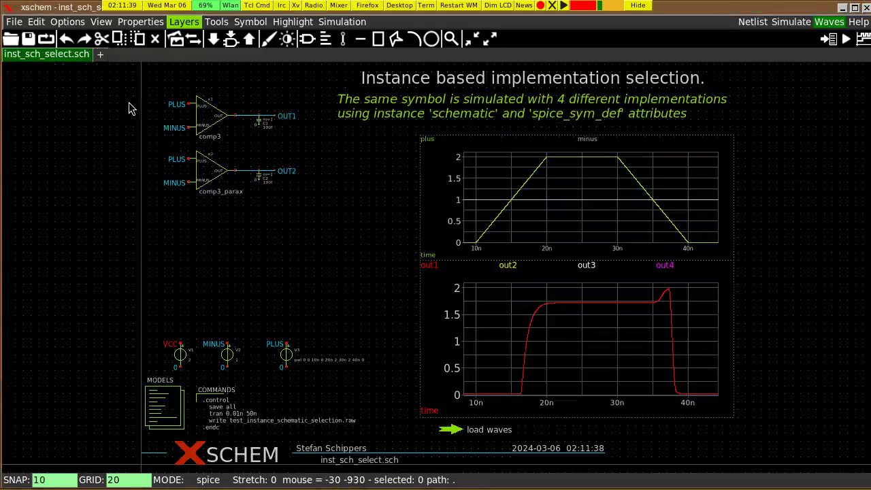
pyautogui.click(202, 131)
pyautogui.press('e')
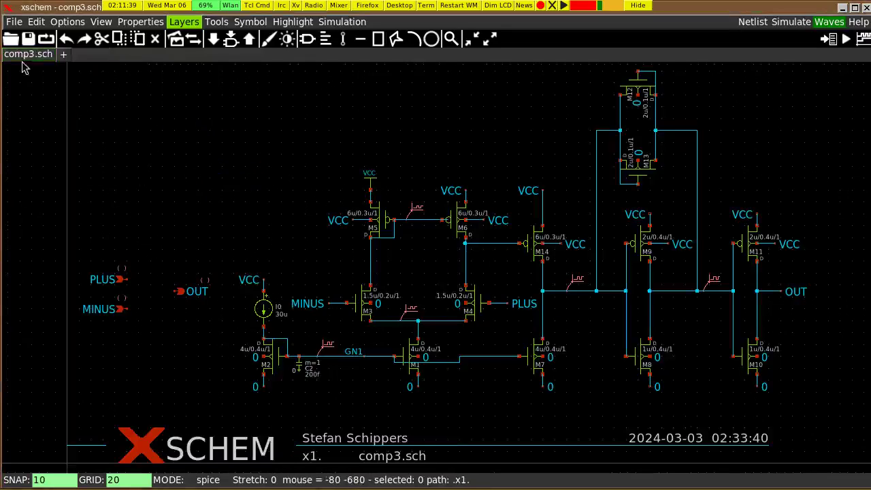
pyautogui.hotkey('ctrl', 'e')
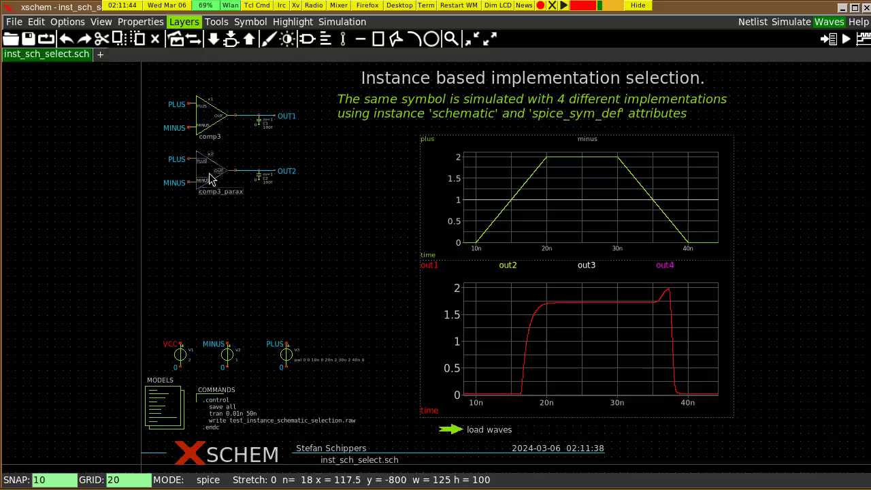
pyautogui.press('e')
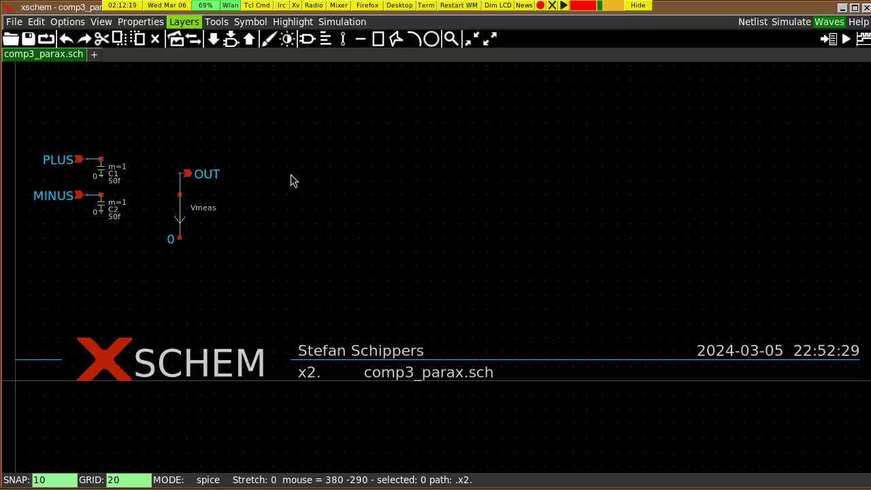
pyautogui.hotkey('ctrl', 'e')
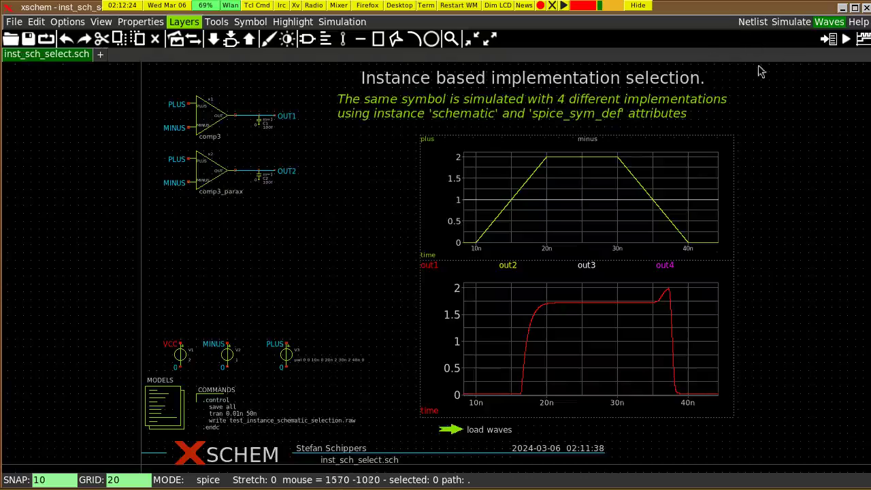
pyautogui.click(213, 171)
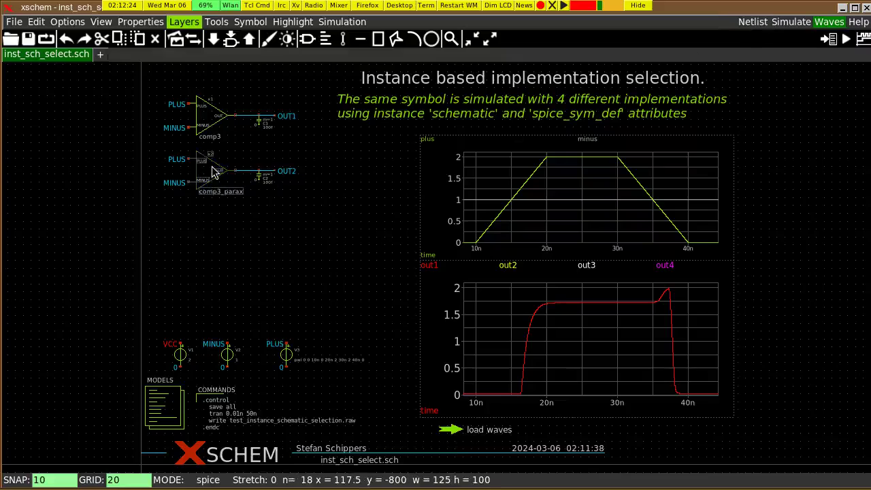
pyautogui.press('e')
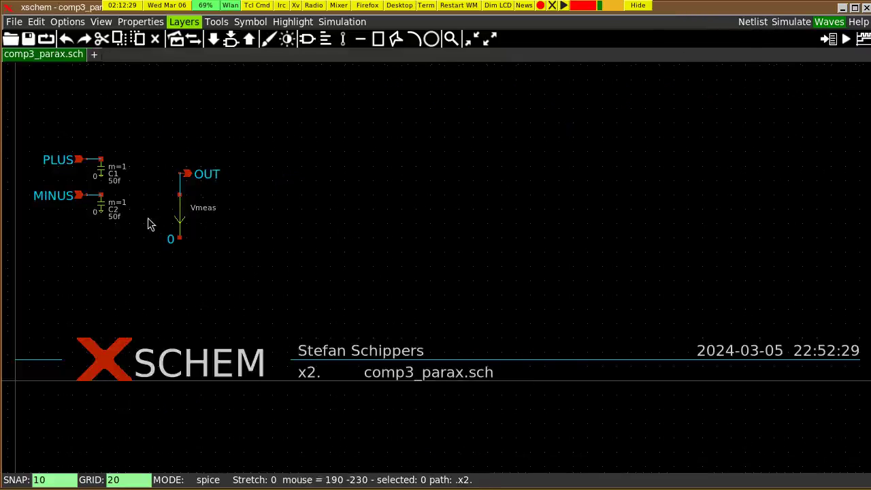
pyautogui.hotkey('ctrl', 'e')
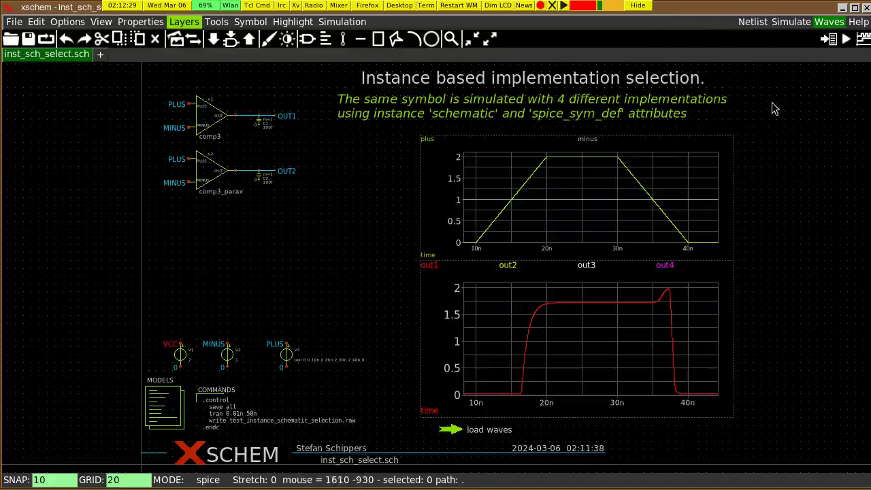
# Generate the netlist and mark the x1 comp3 and x2 comp3_parax instance lines
pyautogui.click(751, 21)
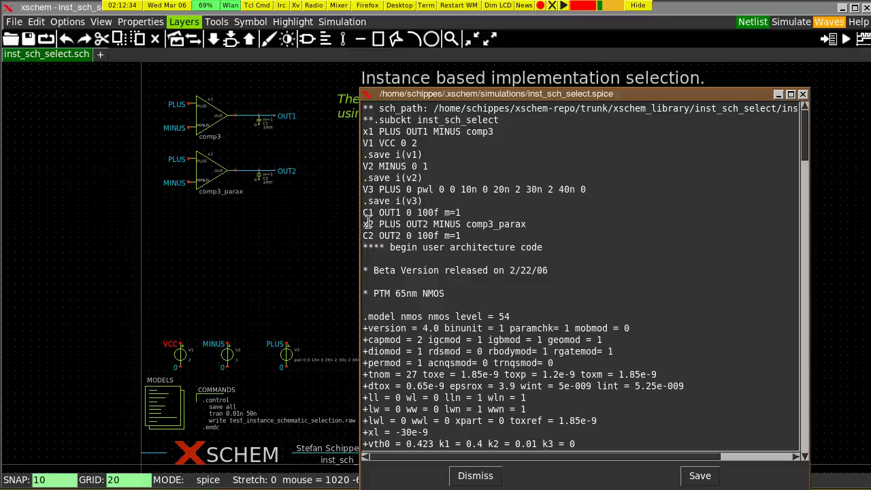
pyautogui.moveTo(467, 224); pyautogui.dragTo(538, 221)
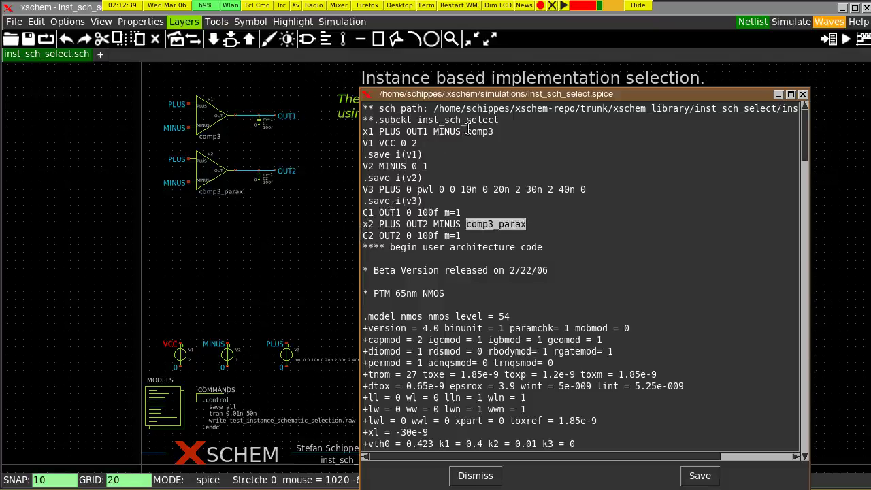
pyautogui.moveTo(466, 131); pyautogui.dragTo(494, 131)
pyautogui.moveTo(810, 149); pyautogui.dragTo(794, 442)
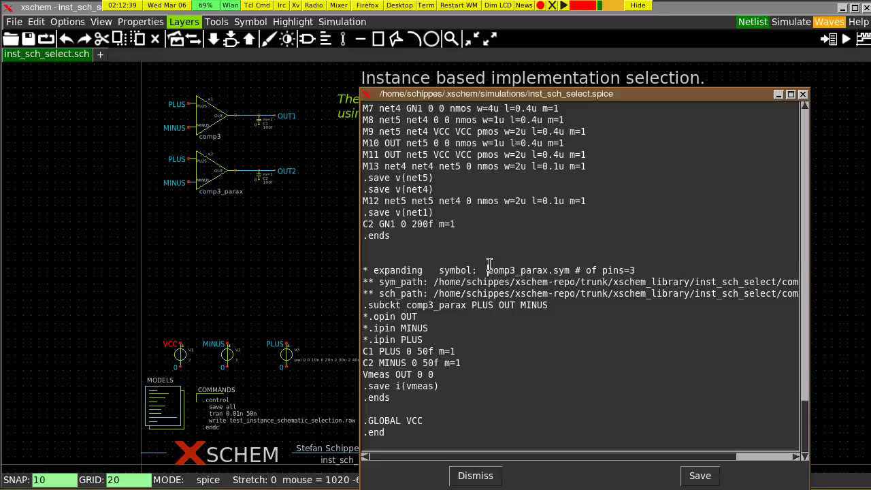
# Mark the expanded comp3_parax.sym subcircuit and its C1/C2 capacitors, then rerun the simulation
pyautogui.moveTo(487, 270); pyautogui.dragTo(570, 270)
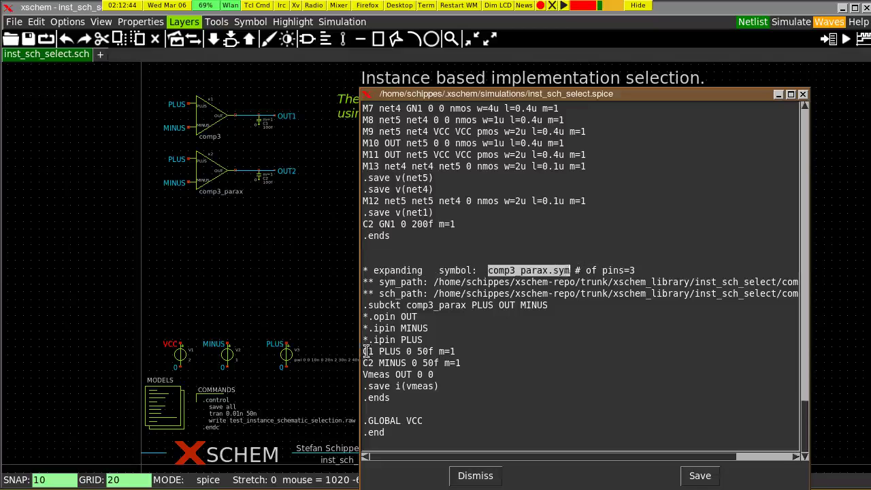
pyautogui.moveTo(363, 351); pyautogui.dragTo(460, 363)
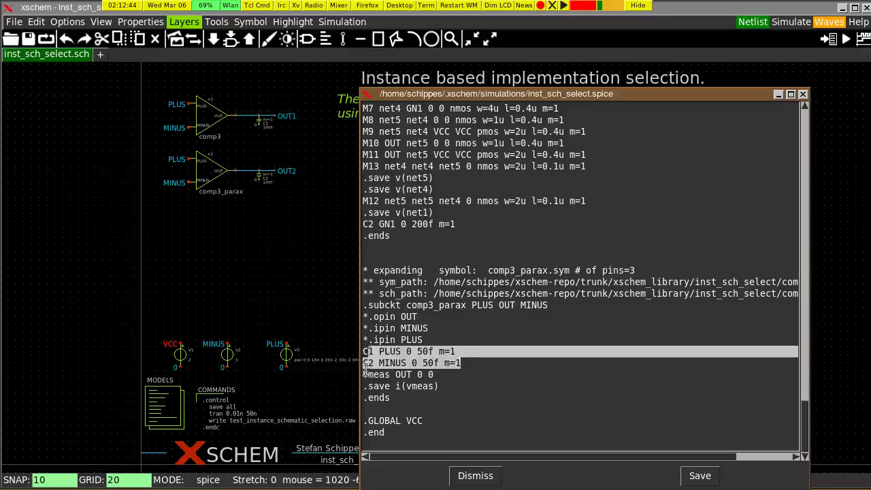
pyautogui.moveTo(366, 374); pyautogui.dragTo(429, 374)
pyautogui.click(361, 374)
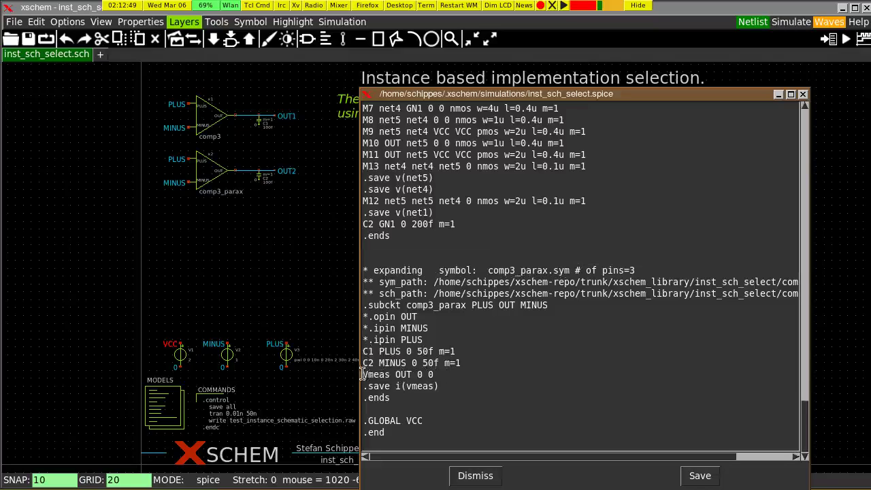
pyautogui.moveTo(363, 351); pyautogui.dragTo(461, 363)
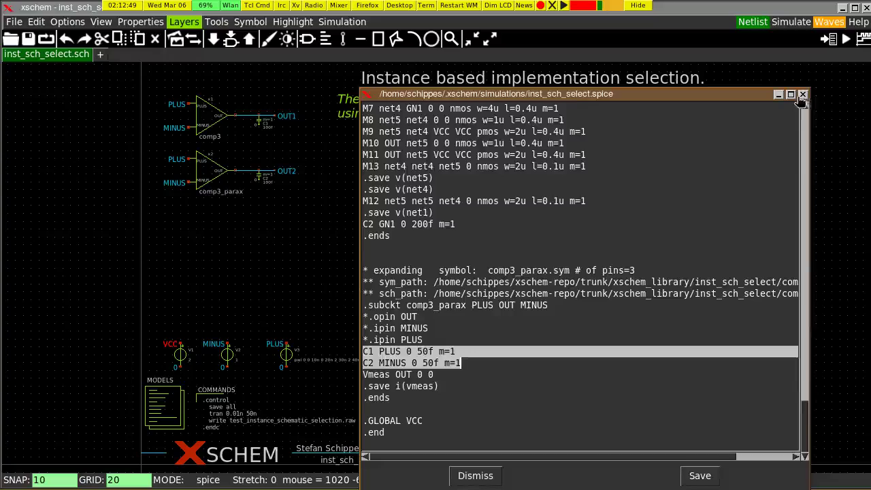
pyautogui.click(802, 94)
pyautogui.click(790, 22)
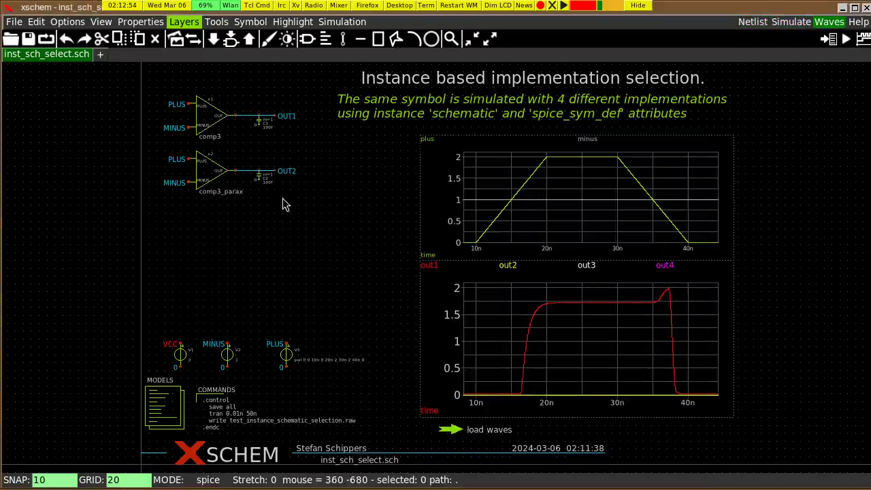
# Highlight the OUT1 and OUT2 nets by selecting their labels and pressing K
pyautogui.moveTo(270, 101); pyautogui.dragTo(310, 180)
pyautogui.press('k')
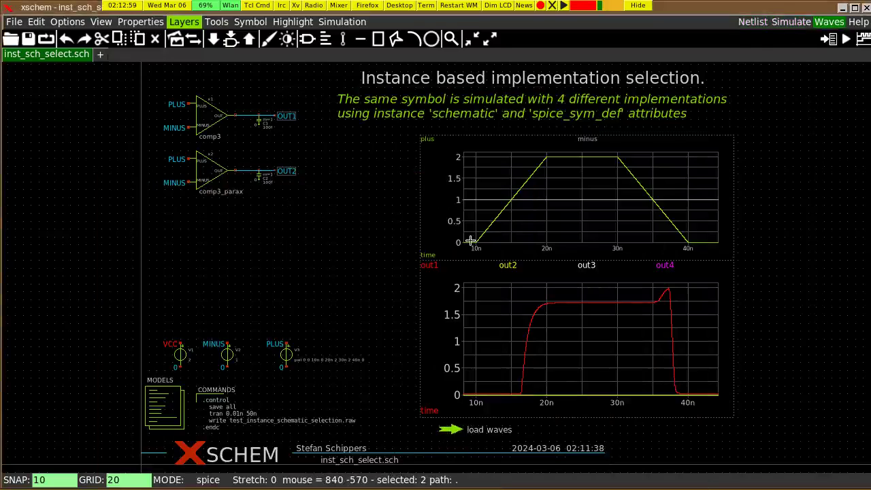
pyautogui.click(406, 263)
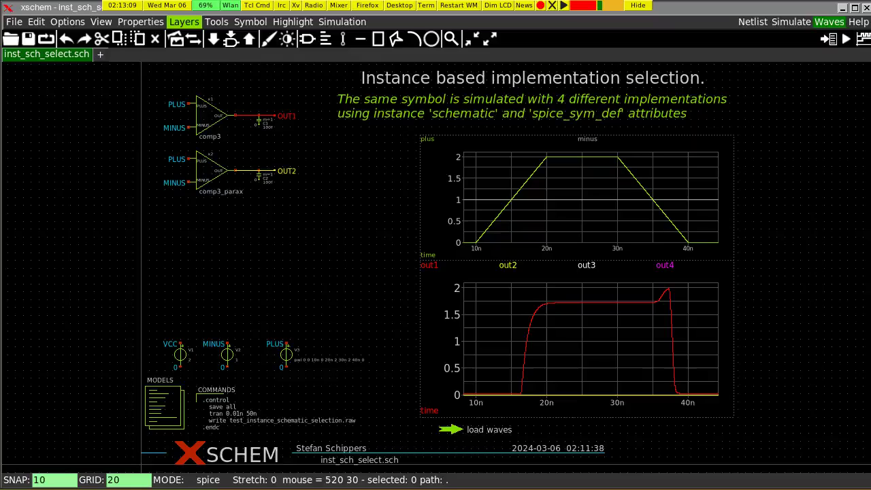
# Paste the comp3_pex instance and review its schematic=comp3_pex and spice_sym_def attributes
pyautogui.hotkey('ctrl', 'v')
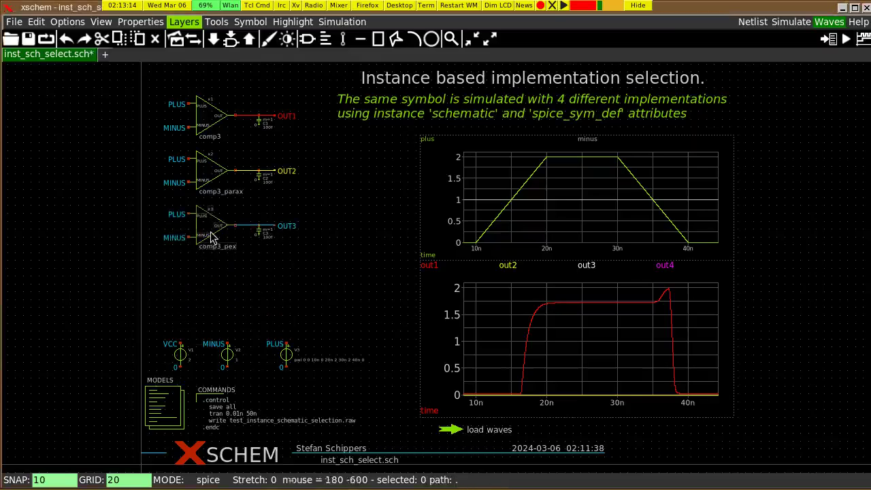
pyautogui.doubleClick(210, 231)
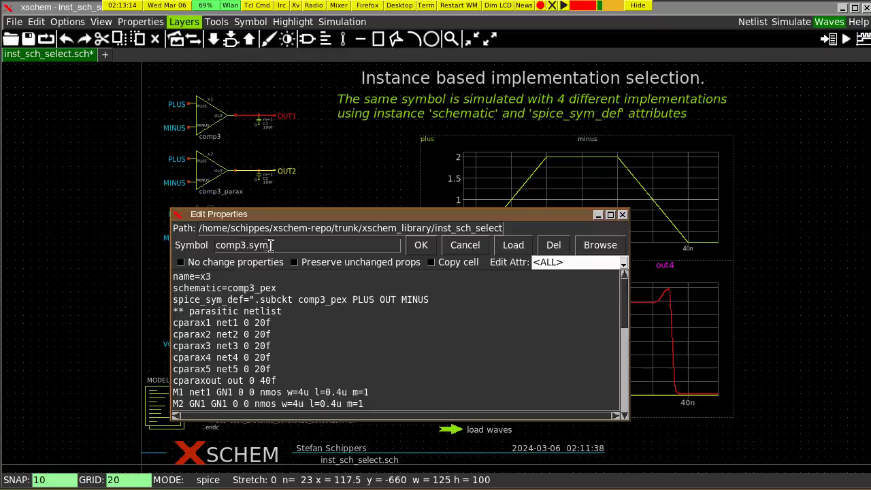
pyautogui.moveTo(271, 245); pyautogui.dragTo(219, 245)
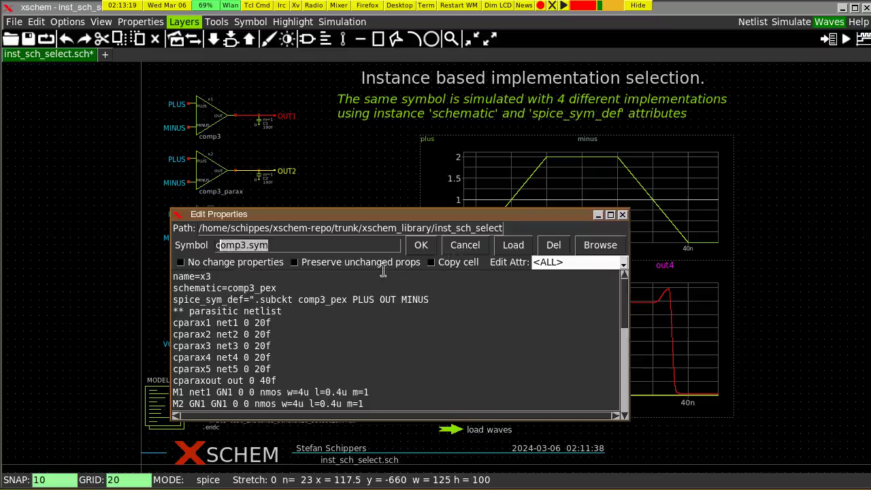
pyautogui.click(330, 373)
pyautogui.moveTo(176, 287); pyautogui.dragTo(230, 288)
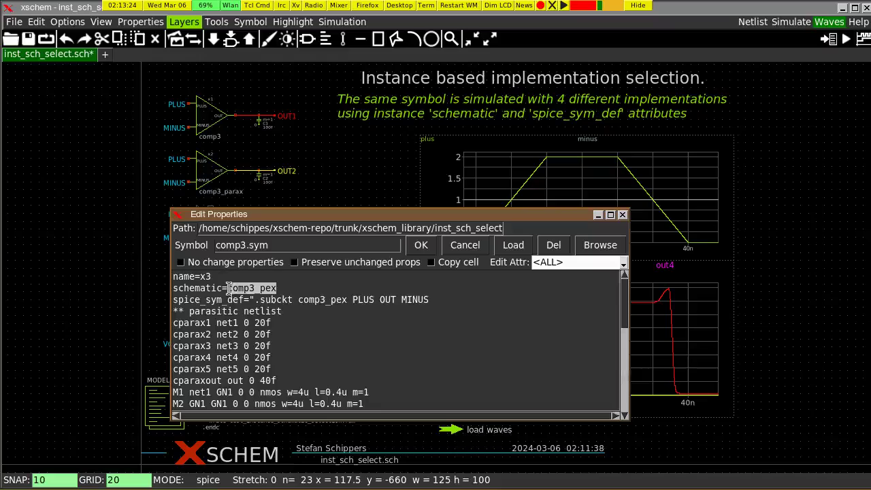
pyautogui.doubleClick(175, 299)
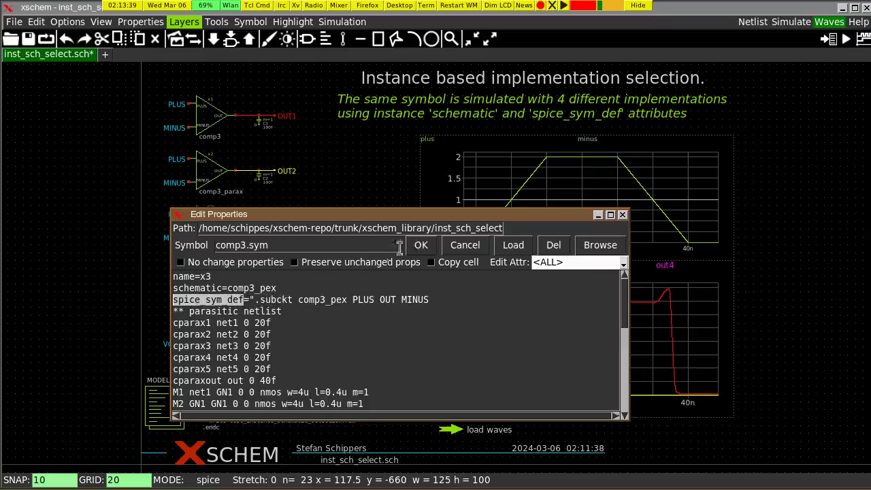
pyautogui.click(479, 248)
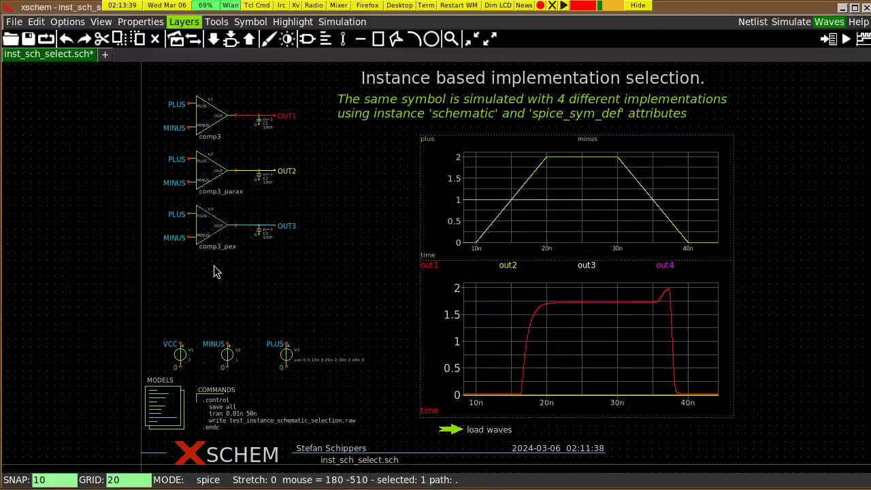
# Try descending into comp3_pex, cancel the save prompt, and reopen its properties
pyautogui.click(212, 232)
pyautogui.press('e')
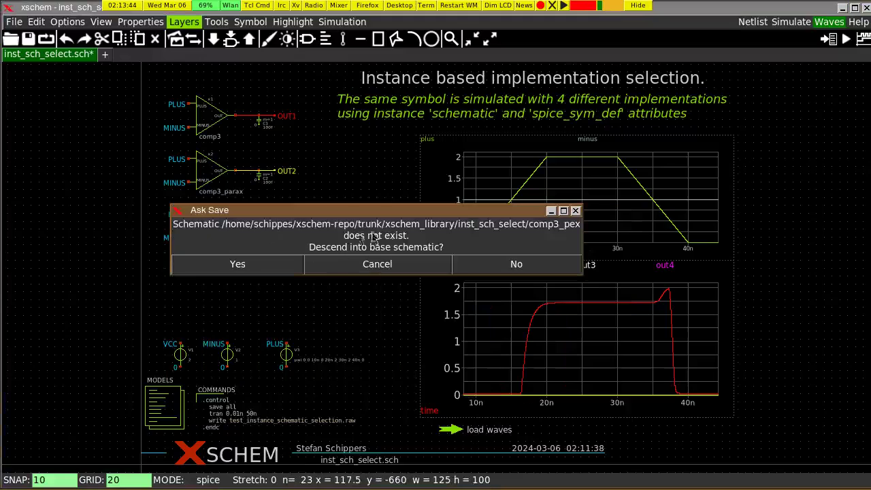
pyautogui.click(389, 265)
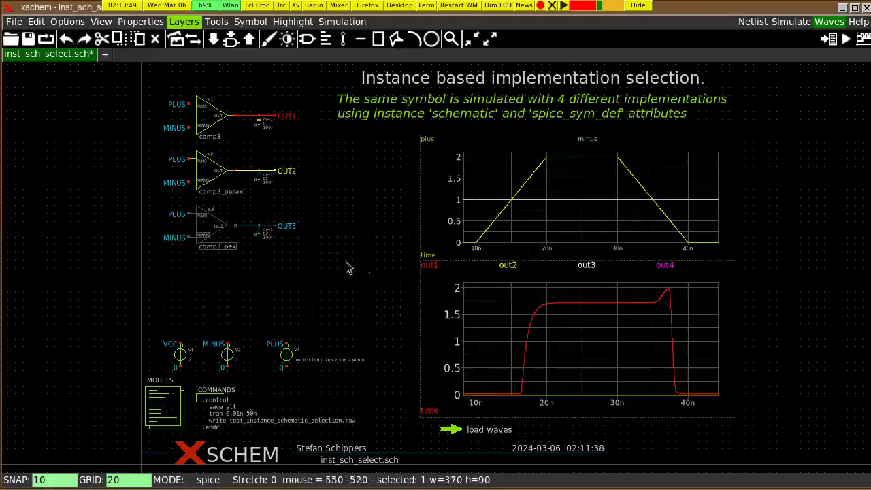
pyautogui.doubleClick(211, 231)
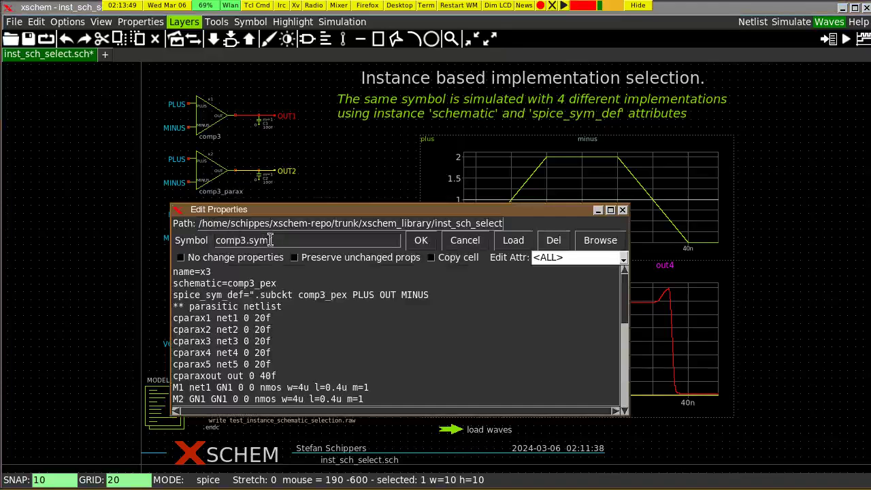
pyautogui.click(283, 281)
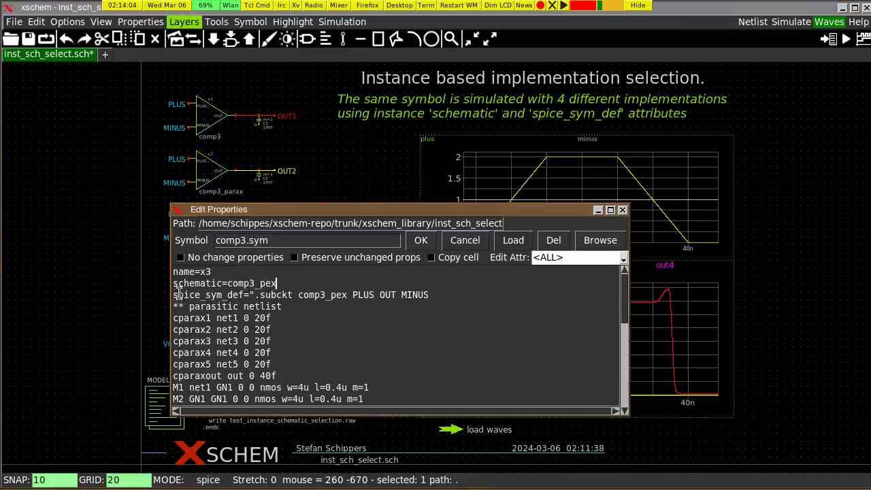
pyautogui.moveTo(254, 295); pyautogui.dragTo(346, 294)
pyautogui.doubleClick(320, 295)
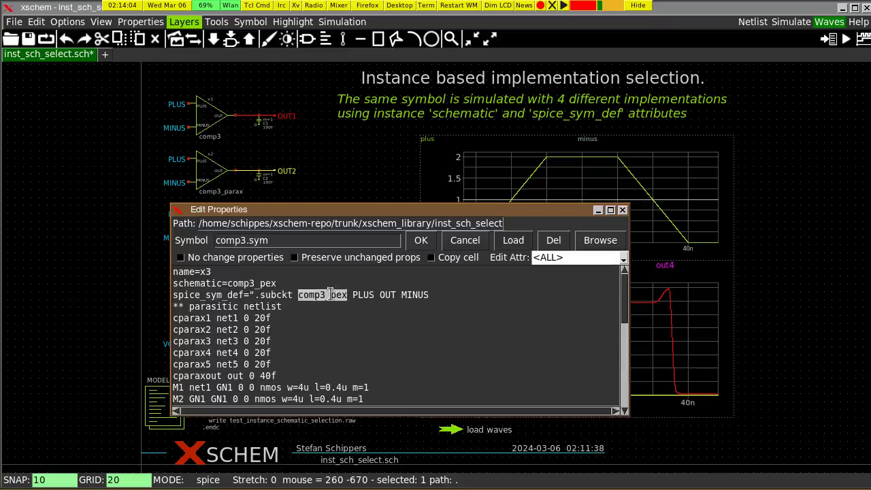
pyautogui.doubleClick(244, 284)
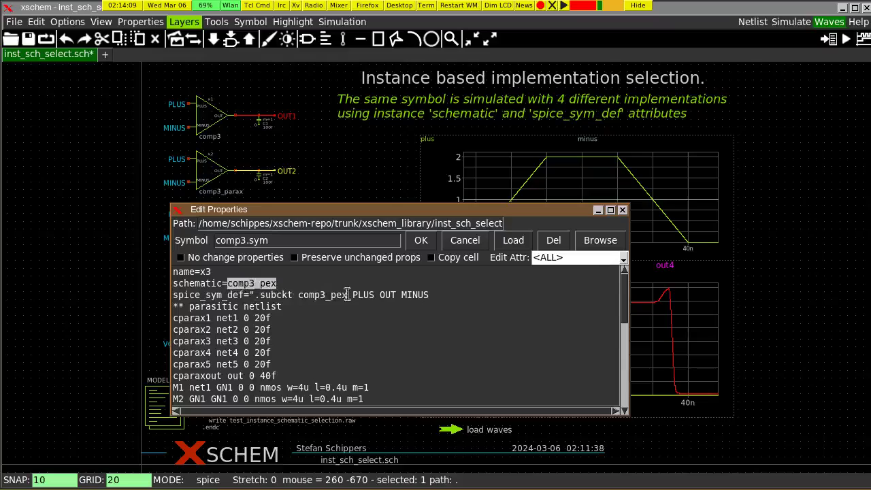
pyautogui.moveTo(349, 294); pyautogui.dragTo(429, 294)
pyautogui.moveTo(390, 209); pyautogui.dragTo(390, 249)
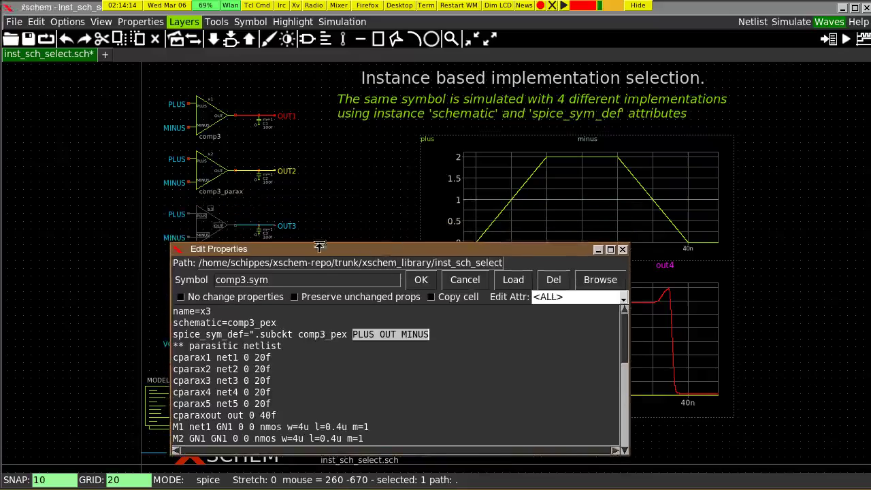
pyautogui.scroll(3, 215, 192)
pyautogui.moveTo(256, 215); pyautogui.dragTo(274, 150, button='middle')
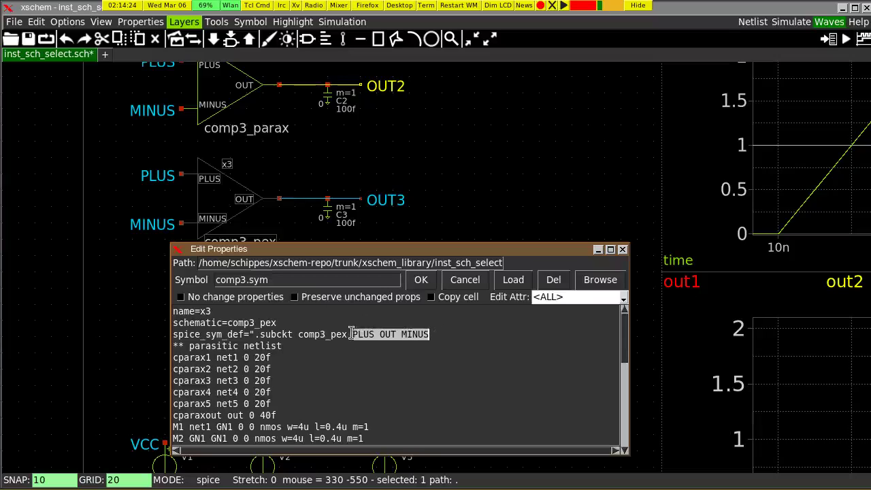
pyautogui.moveTo(350, 333); pyautogui.dragTo(427, 334)
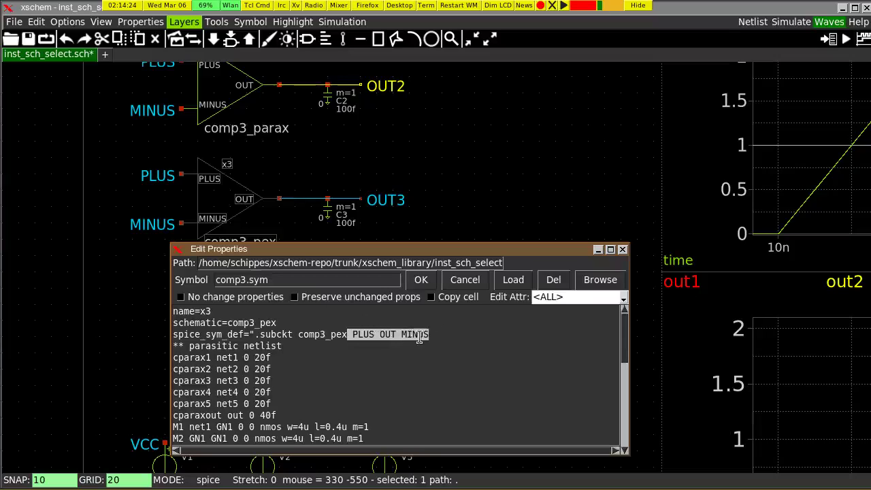
pyautogui.click(464, 279)
pyautogui.click(403, 250)
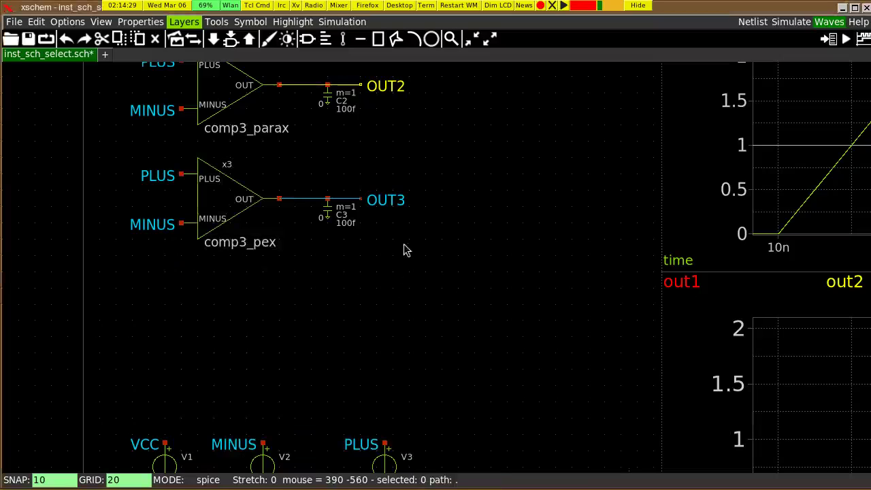
# Netlist the testbench and confirm x3 connects PLUS OUT3 MINUS to comp3_pex
pyautogui.hotkey('alt', 'Tab')
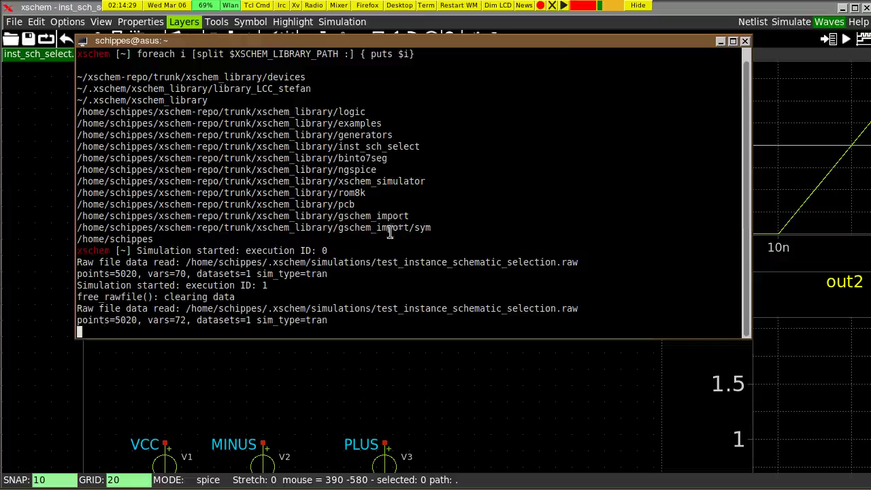
pyautogui.hotkey('alt', 'Tab')
pyautogui.press('n')
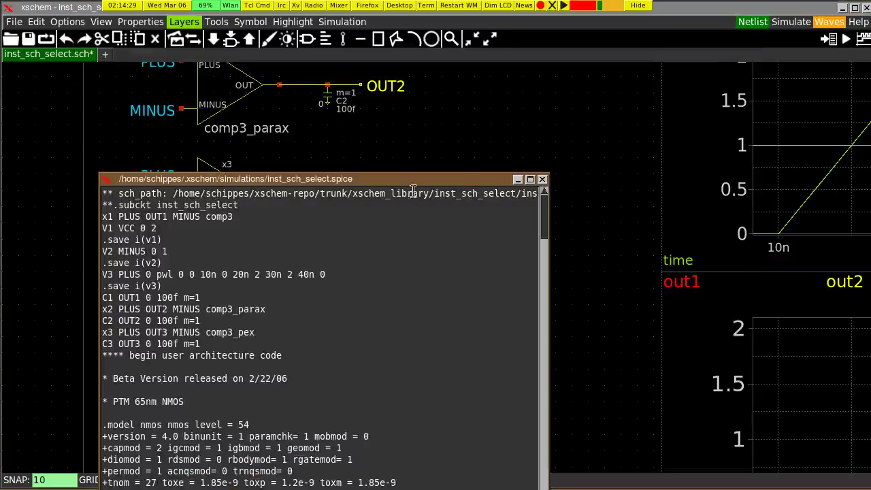
pyautogui.moveTo(414, 187); pyautogui.dragTo(620, 225)
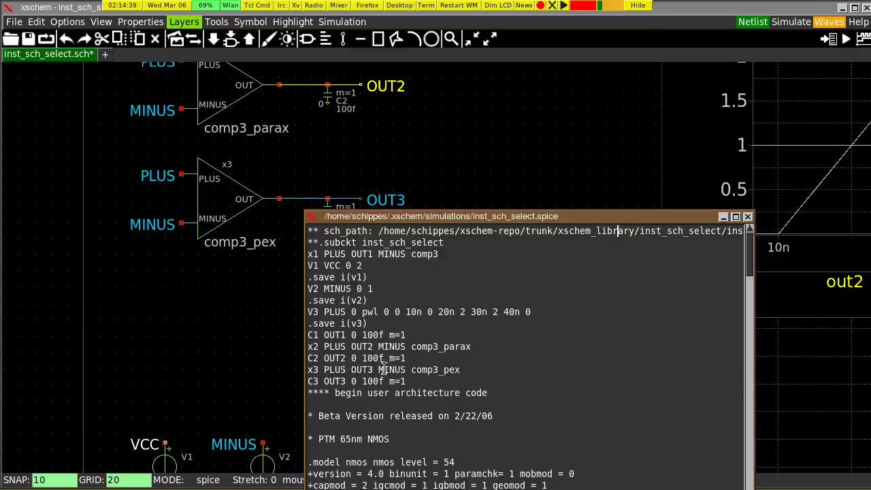
pyautogui.moveTo(324, 369); pyautogui.dragTo(406, 365)
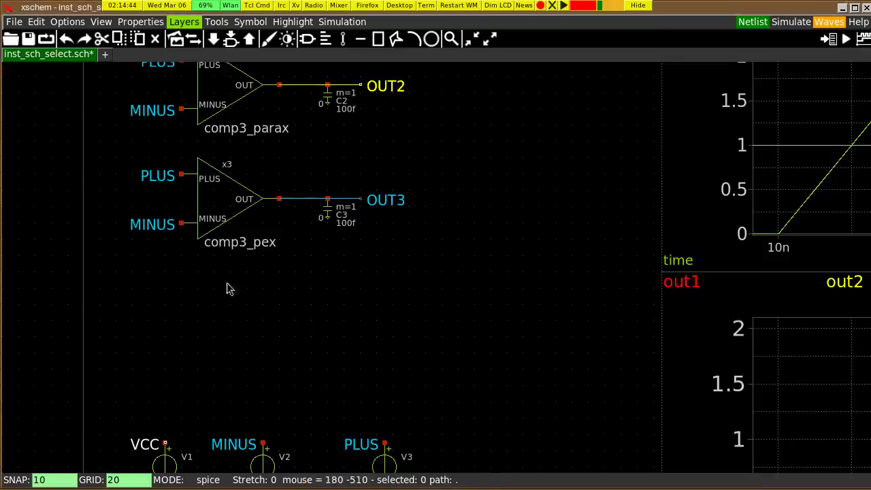
# Inspect x3's PLUS OUT MINUS pin list in spice_sym_def, then cancel and deselect
pyautogui.click(225, 219)
pyautogui.press('q')
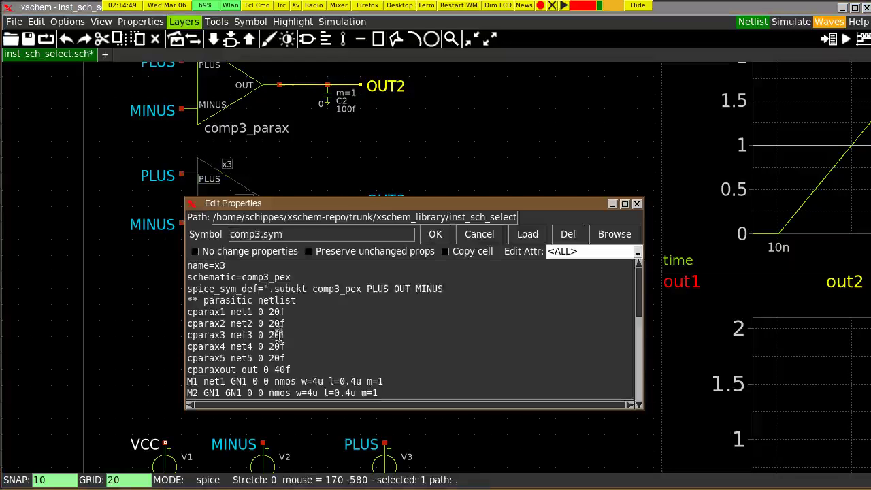
pyautogui.moveTo(367, 288); pyautogui.dragTo(455, 285)
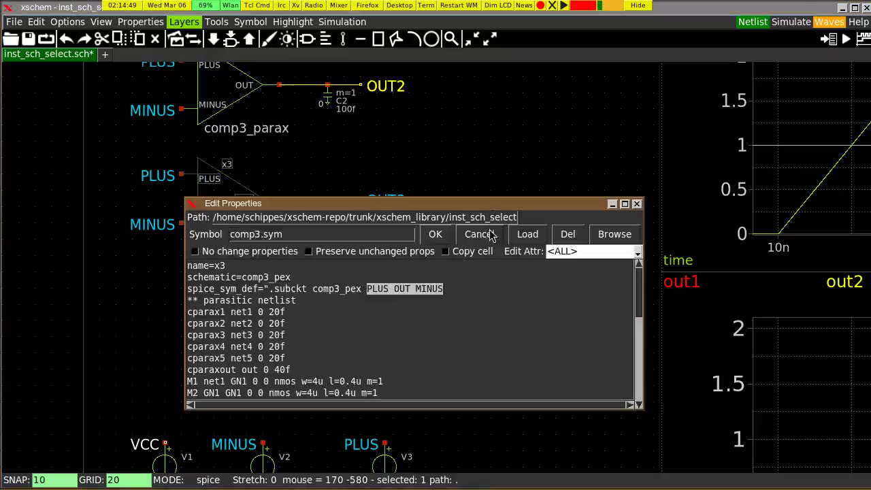
pyautogui.click(373, 303)
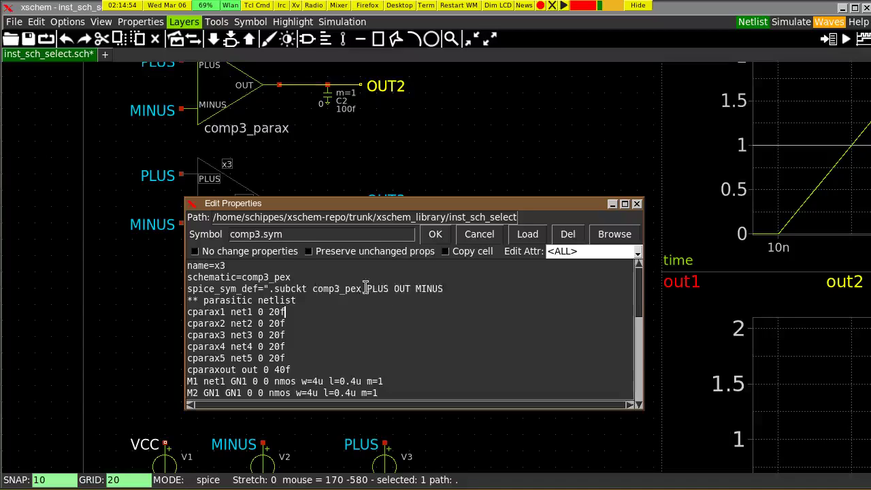
pyautogui.moveTo(365, 288); pyautogui.dragTo(439, 288)
pyautogui.click(484, 235)
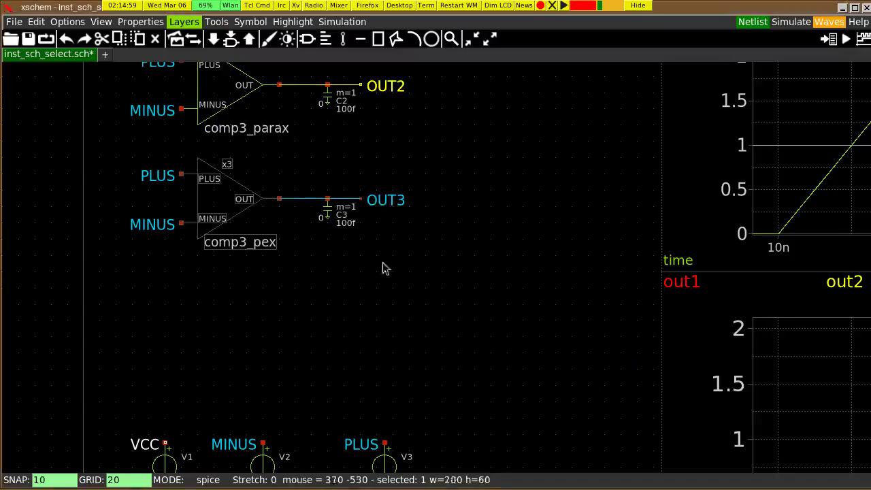
pyautogui.click(300, 260)
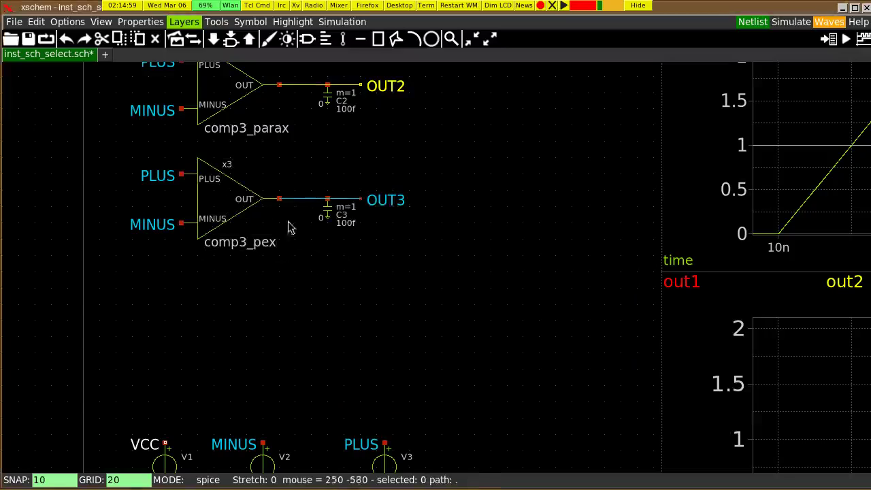
# Fit the testbench in view, rerun the transient simulation and load the new waveforms
pyautogui.press('f')
pyautogui.moveTo(467, 233); pyautogui.dragTo(298, 233, button='middle')
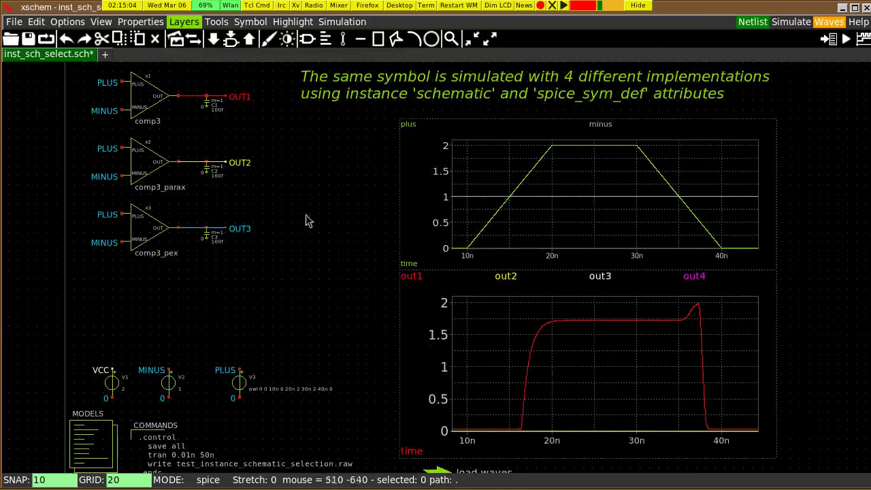
pyautogui.click(785, 25)
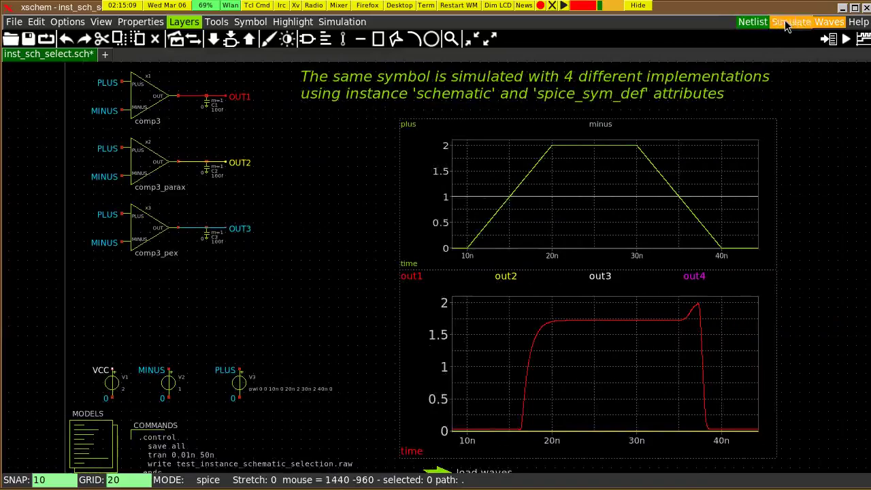
pyautogui.click(695, 179)
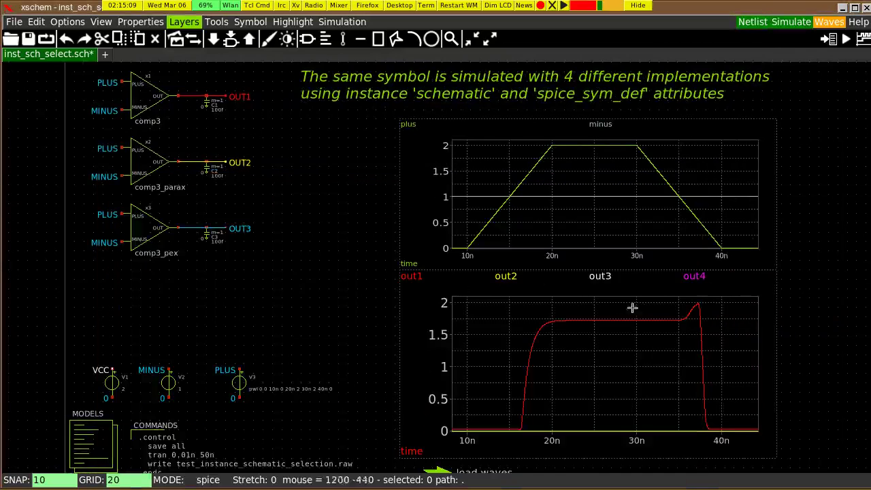
pyautogui.keyDown('ctrl'); pyautogui.click(447, 466); pyautogui.keyUp('ctrl')
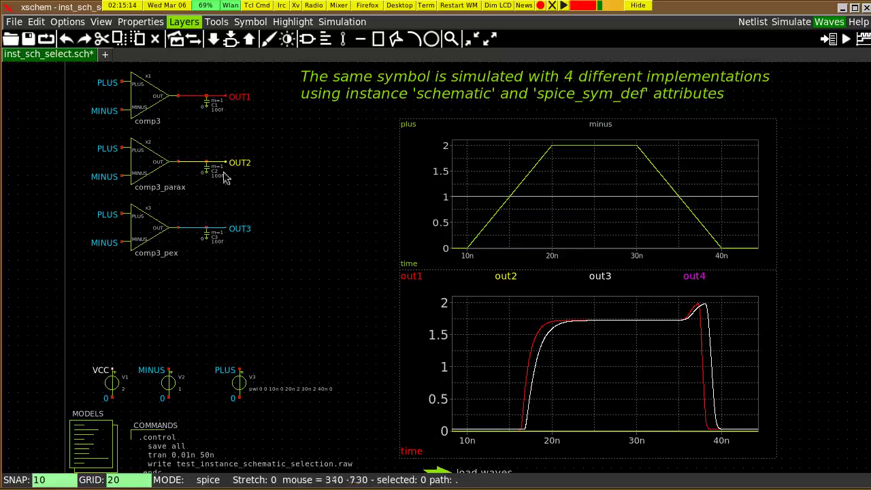
# Highlight the OUT1 to OUT3 output nets in their waveform colours
pyautogui.moveTo(211, 82); pyautogui.dragTo(325, 268)
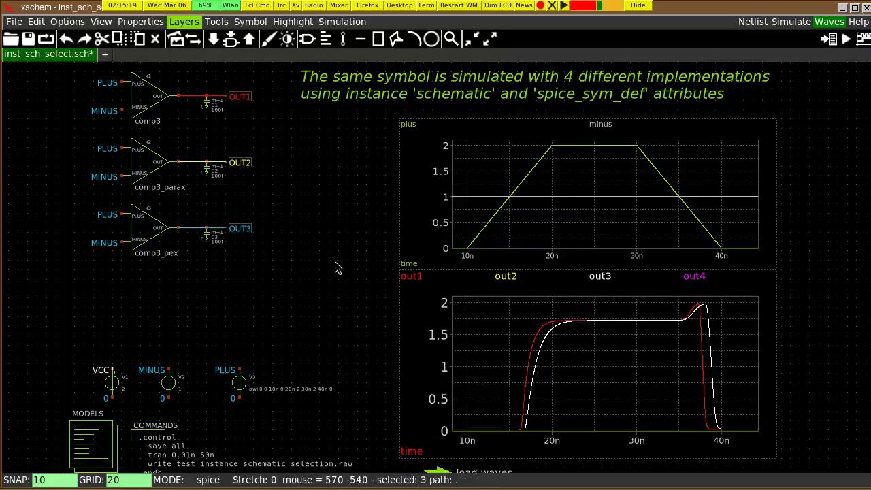
pyautogui.hotkey('ctrl', 'k')
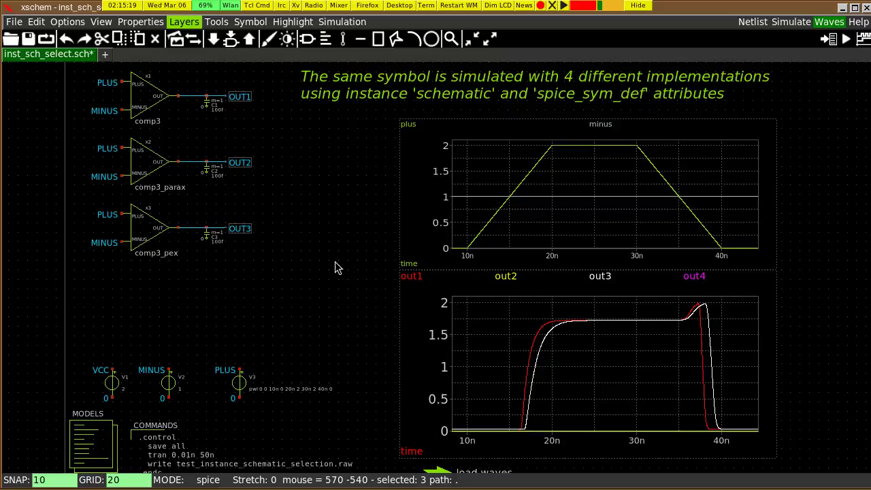
pyautogui.press('k')
pyautogui.click(272, 267)
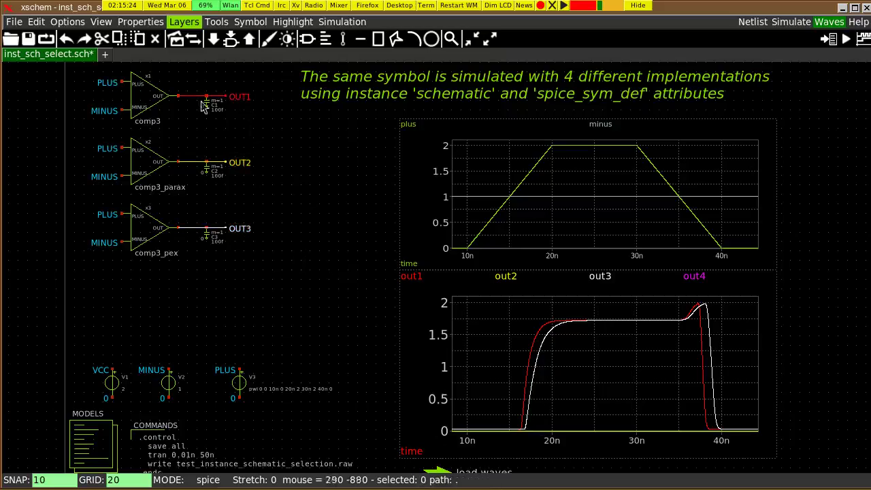
# Save the testbench while descending into comp3 instance x1, then return and select x3
pyautogui.click(143, 95)
pyautogui.press('e')
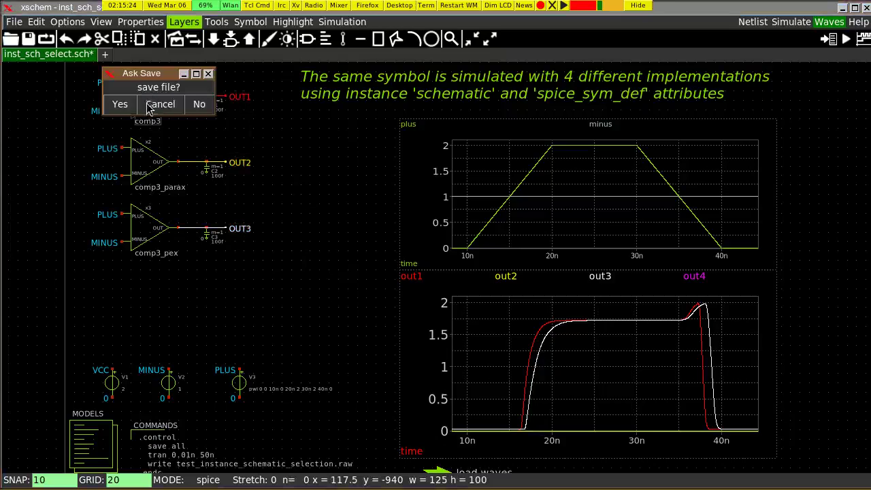
pyautogui.click(122, 103)
pyautogui.hotkey('ctrl', 'e')
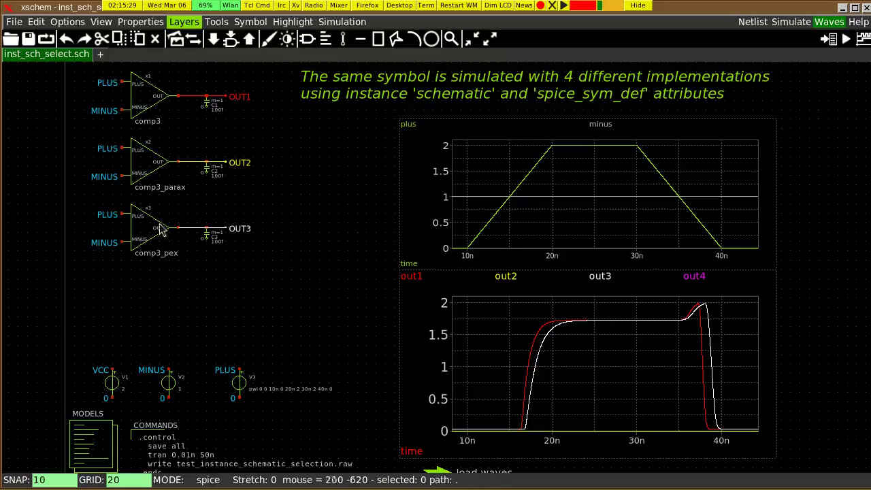
pyautogui.click(152, 230)
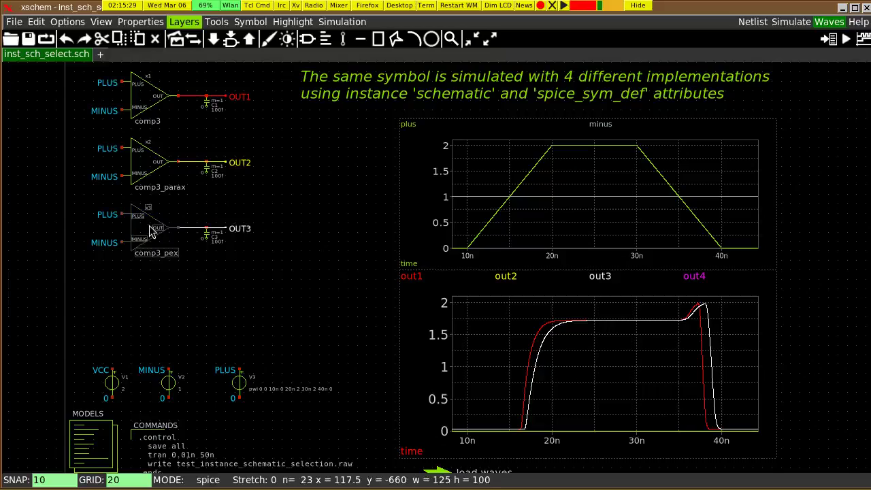
# Inspect x3's spice_sym_def netlist with its five cparax capacitors, then cancel and deselect
pyautogui.press('q')
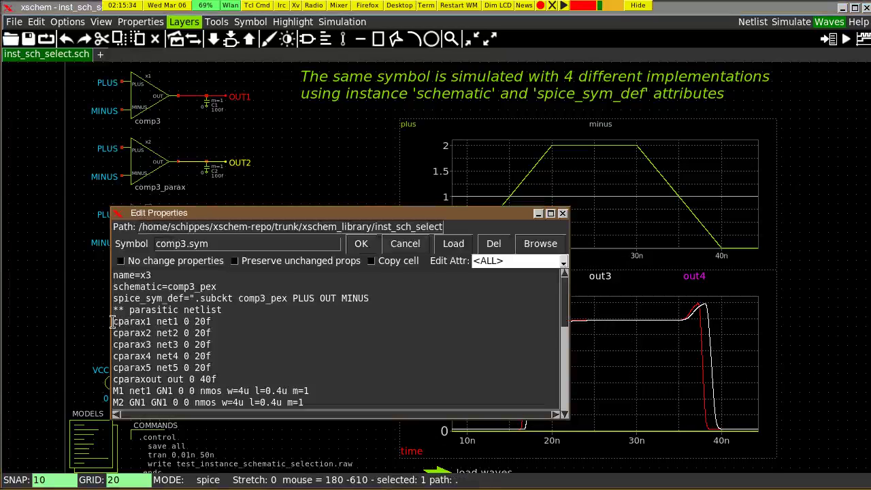
pyautogui.moveTo(112, 321); pyautogui.dragTo(253, 373)
pyautogui.scroll(-5, 258, 362)
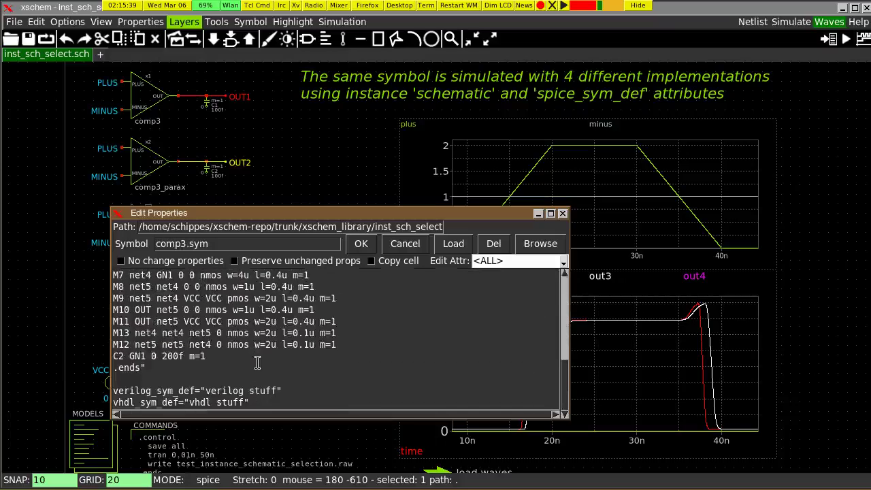
pyautogui.click(421, 246)
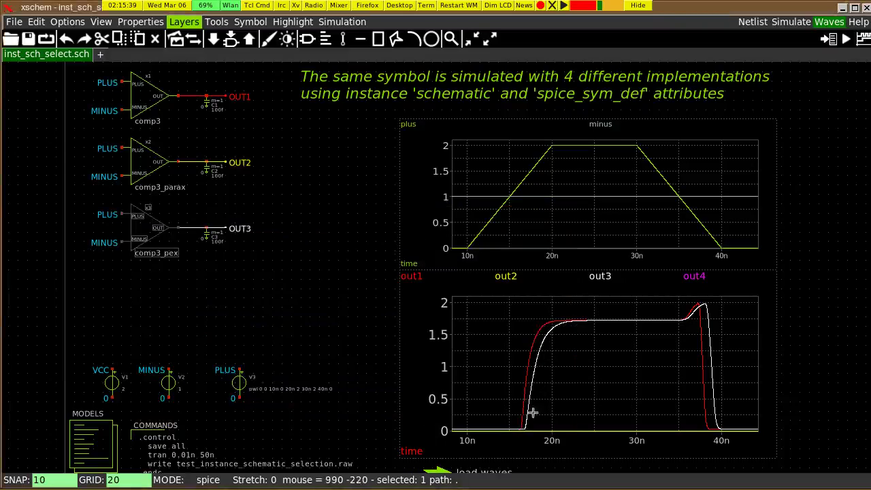
pyautogui.click(329, 342)
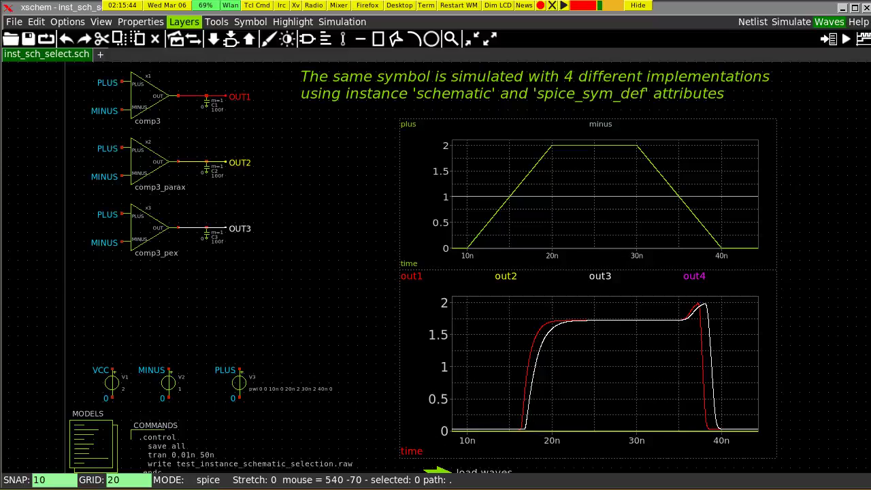
# Paste a copy of the comparator block below comp3_pex and select the new instance x4
pyautogui.hotkey('ctrl', 'v')
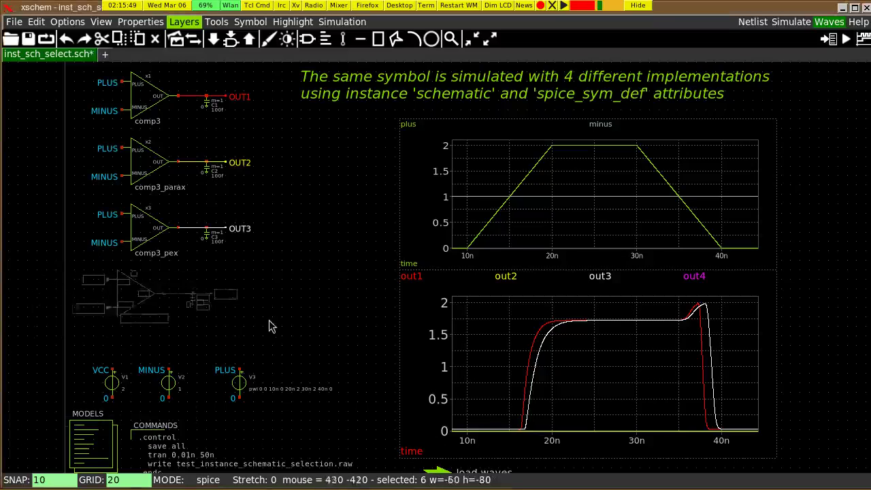
pyautogui.click(283, 326)
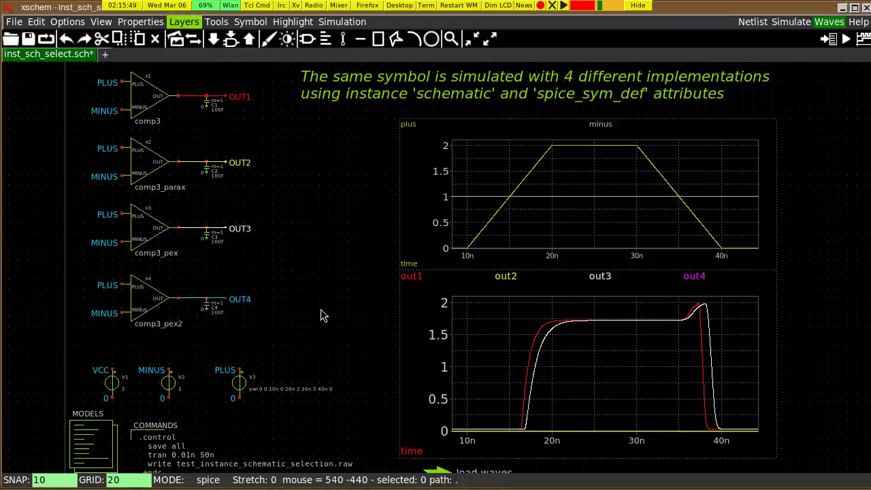
pyautogui.click(336, 326)
pyautogui.click(144, 309)
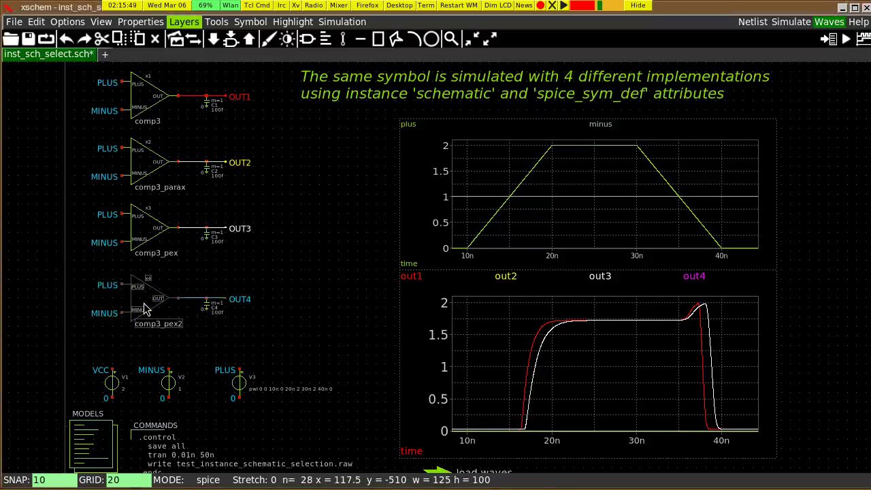
# Review x4's schematic=comp3_pex2 and spice_sym_def .include, then start a new line beneath it
pyautogui.press('q')
pyautogui.moveTo(216, 314); pyautogui.dragTo(134, 320)
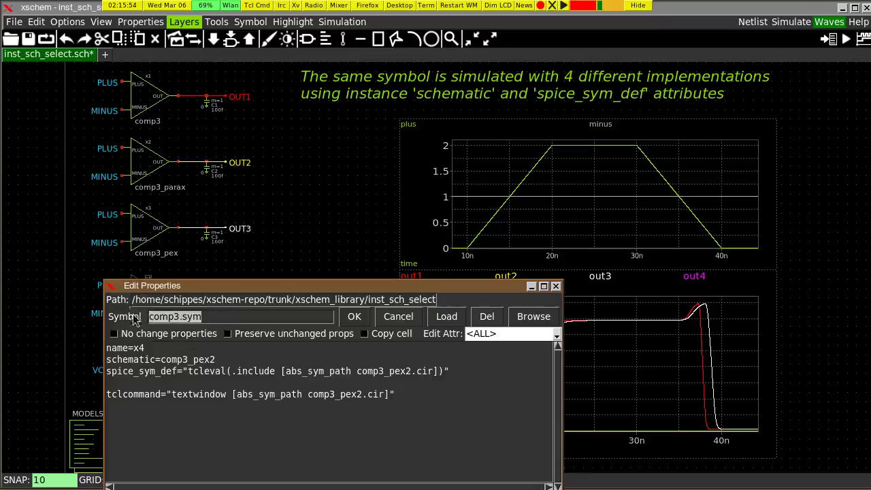
pyautogui.moveTo(216, 360); pyautogui.dragTo(159, 359)
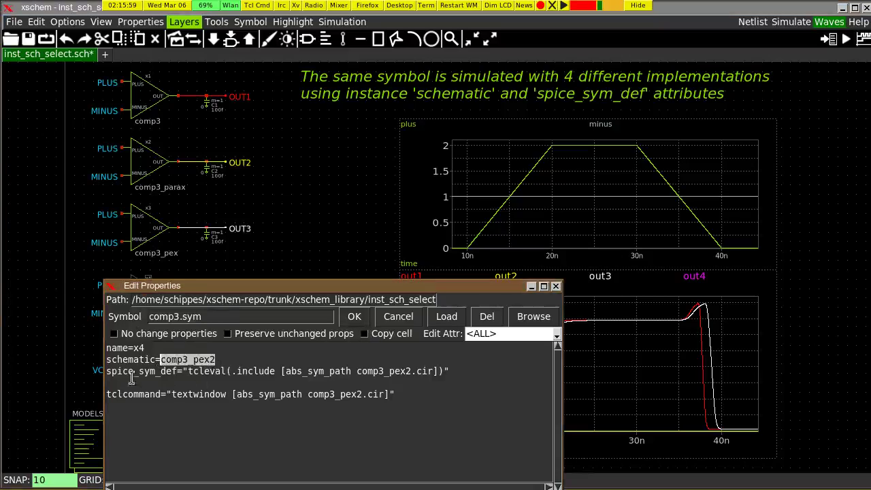
pyautogui.moveTo(116, 370); pyautogui.dragTo(174, 370)
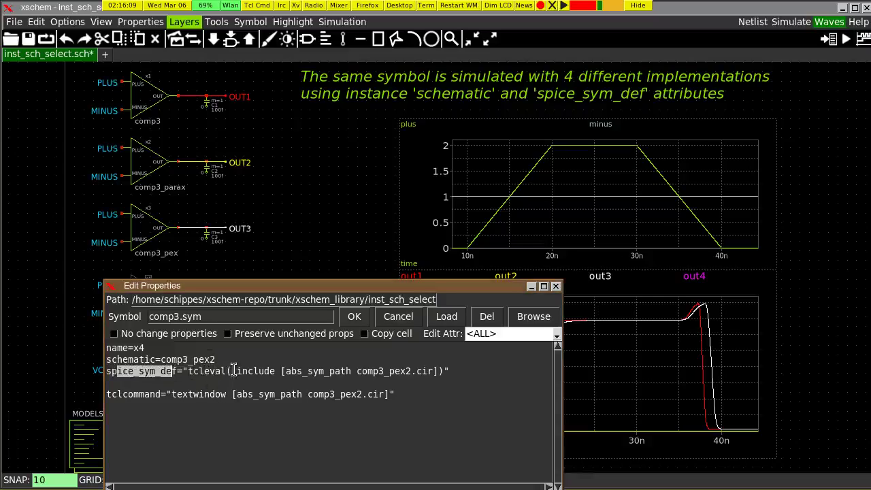
pyautogui.moveTo(233, 370); pyautogui.dragTo(279, 369)
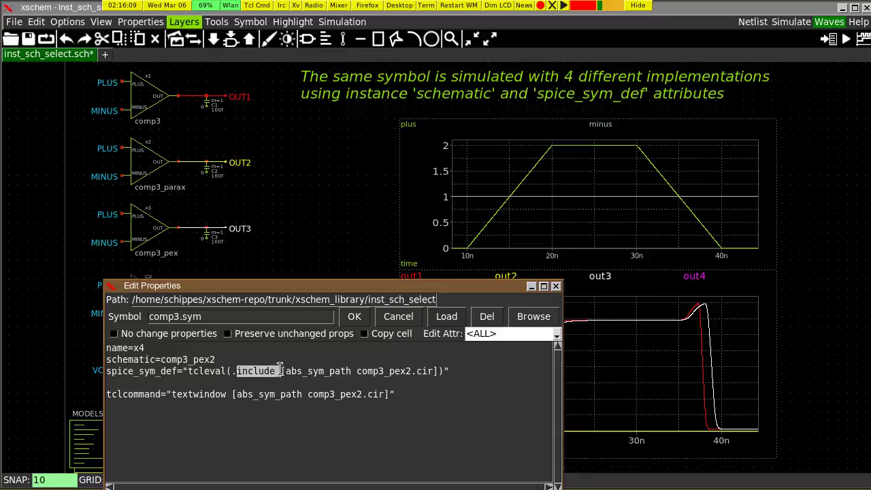
pyautogui.click(249, 371)
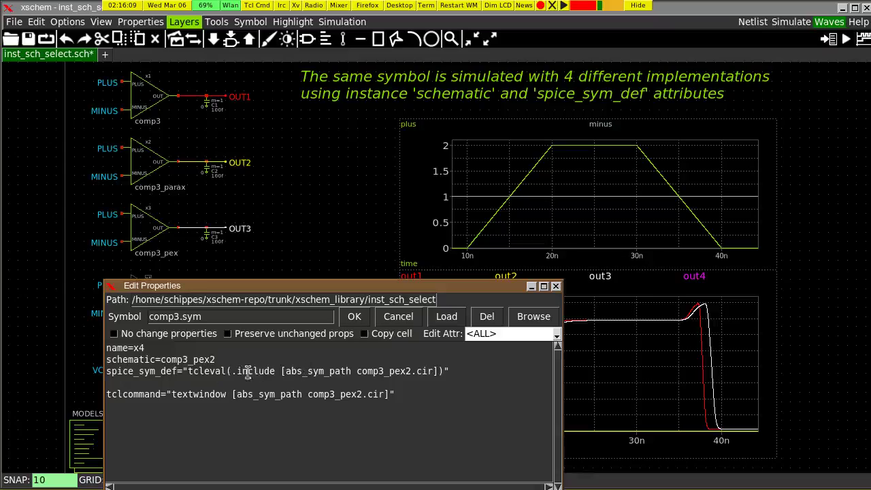
pyautogui.doubleClick(111, 370)
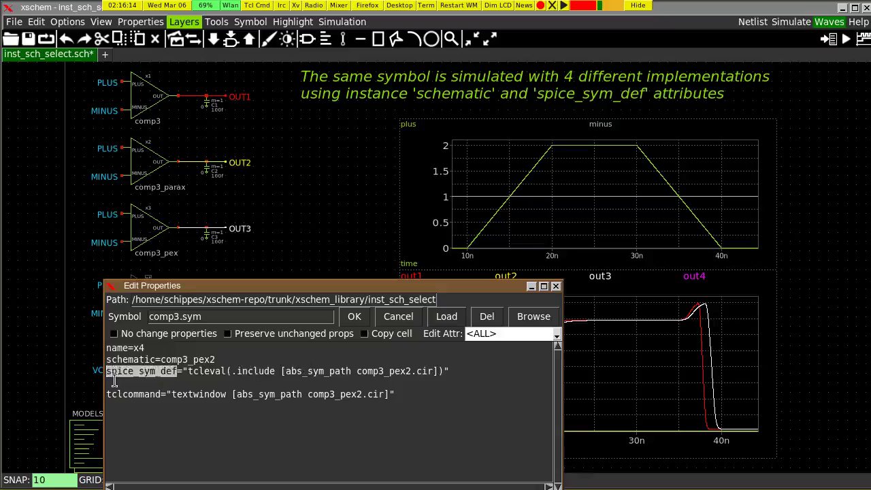
pyautogui.click(114, 382)
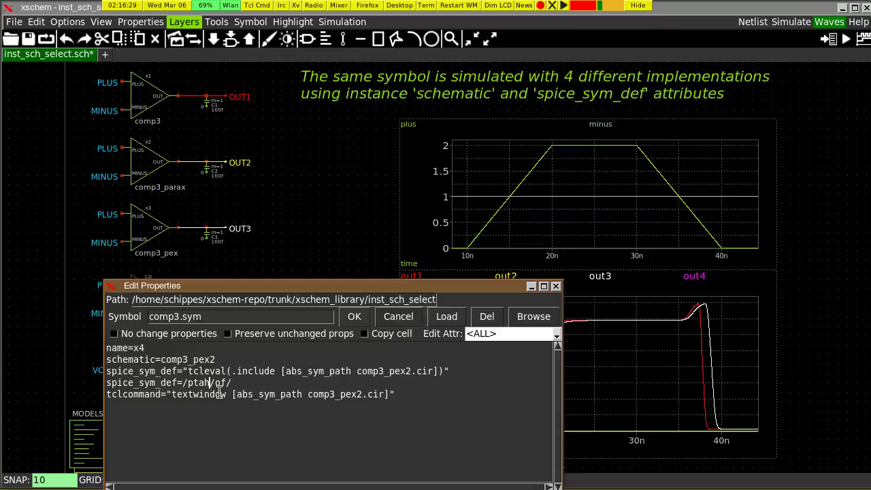
# Correct the draft path to /path/of/ and append comp3_pex2.cir to it
pyautogui.press('Left')
pyautogui.press('BackSpace')
pyautogui.write('t')
pyautogui.moveTo(356, 371); pyautogui.dragTo(433, 370)
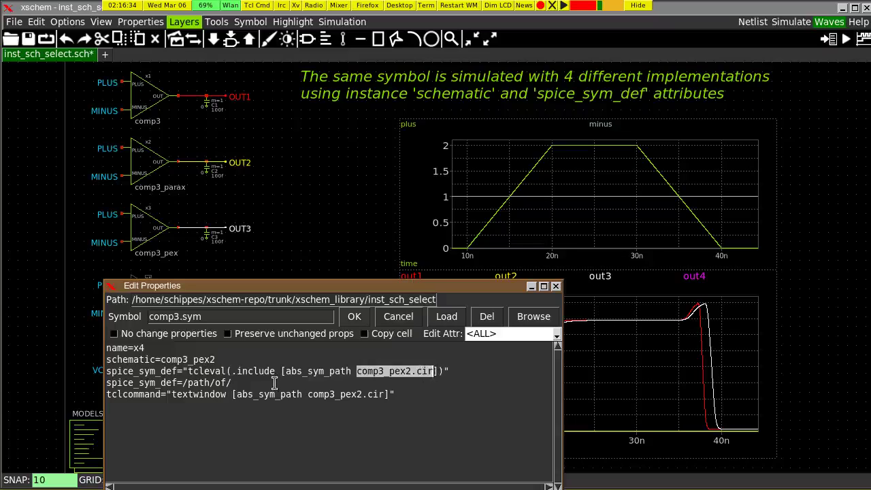
pyautogui.middleClick(275, 383)
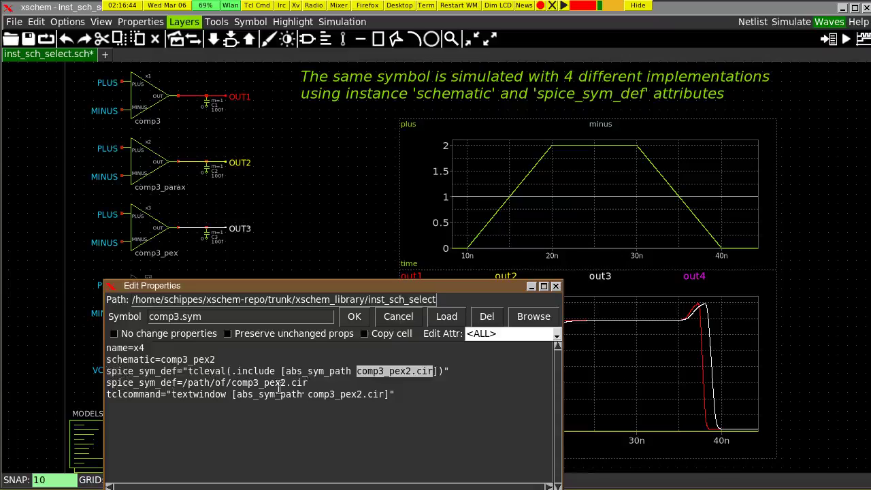
# Delete the draft spice_sym_def line, cancel the dialog and bring up the terminal console
pyautogui.moveTo(332, 384); pyautogui.dragTo(107, 384)
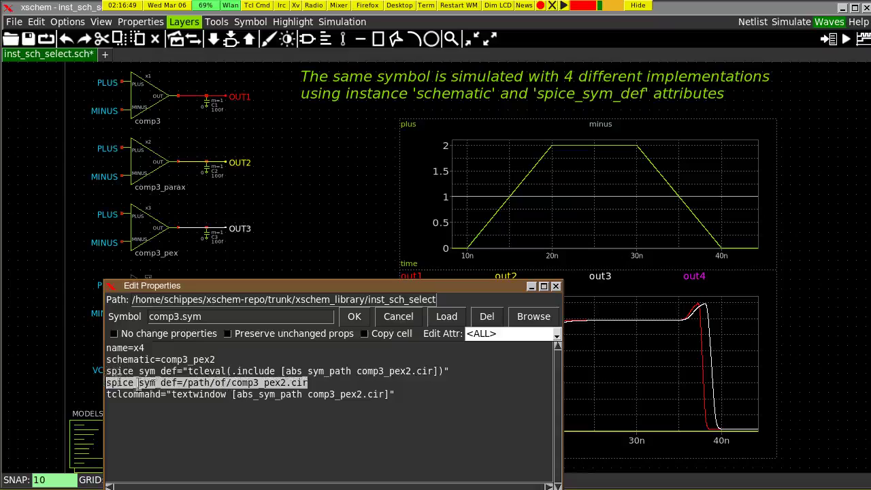
pyautogui.press('BackSpace')
pyautogui.press('BackSpace')
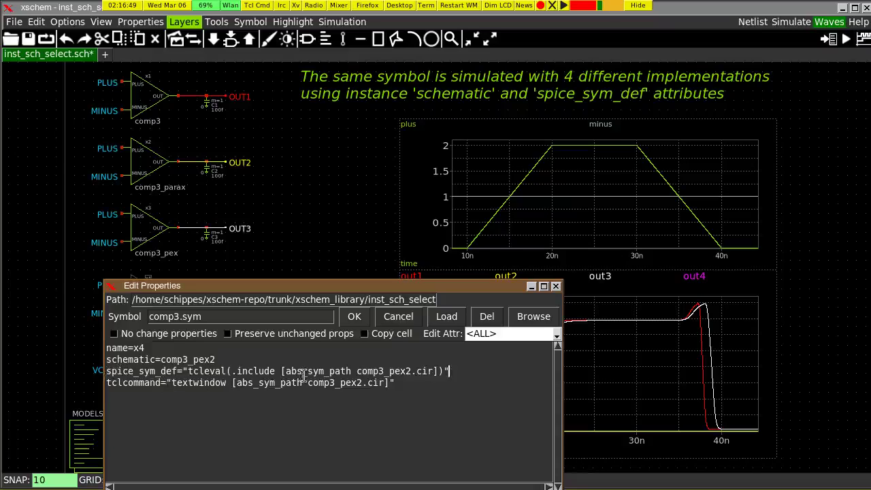
pyautogui.doubleClick(303, 371)
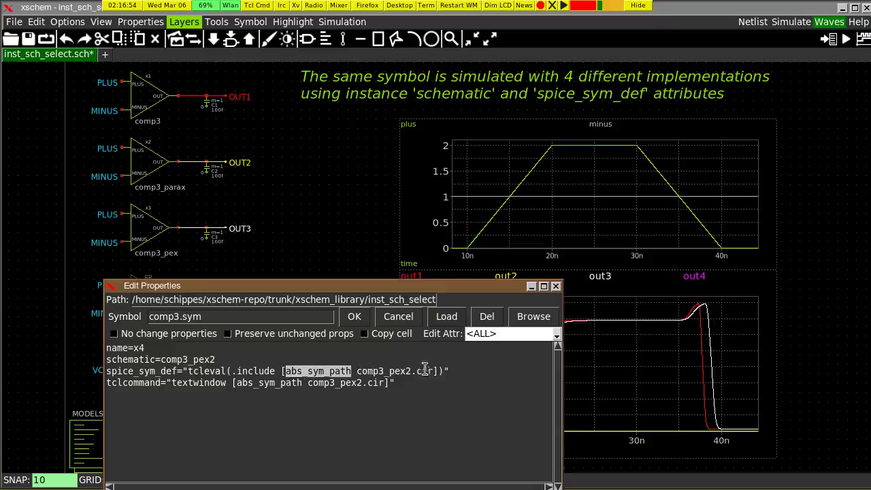
pyautogui.click(398, 316)
pyautogui.hotkey('alt', 'Tab')
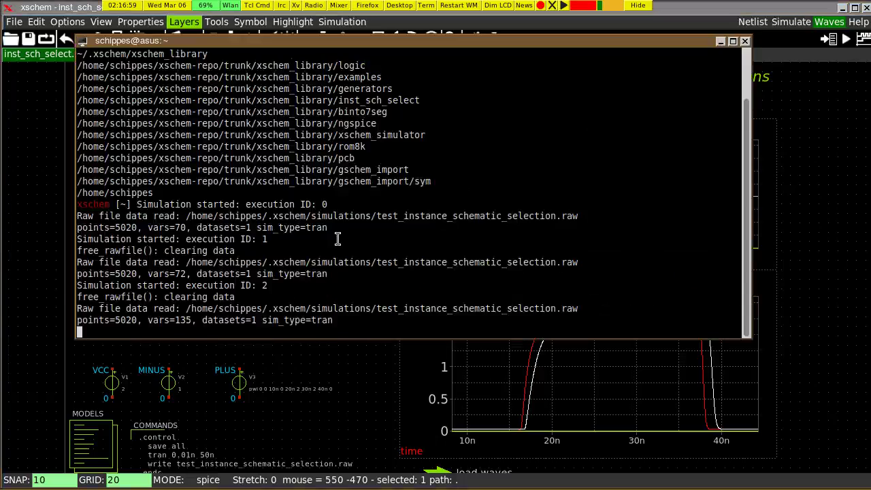
# Rerun the foreach/puts command listing each XSCHEM_LIBRARY_PATH directory, then reselect x4
pyautogui.press('Return')
pyautogui.press('Up')
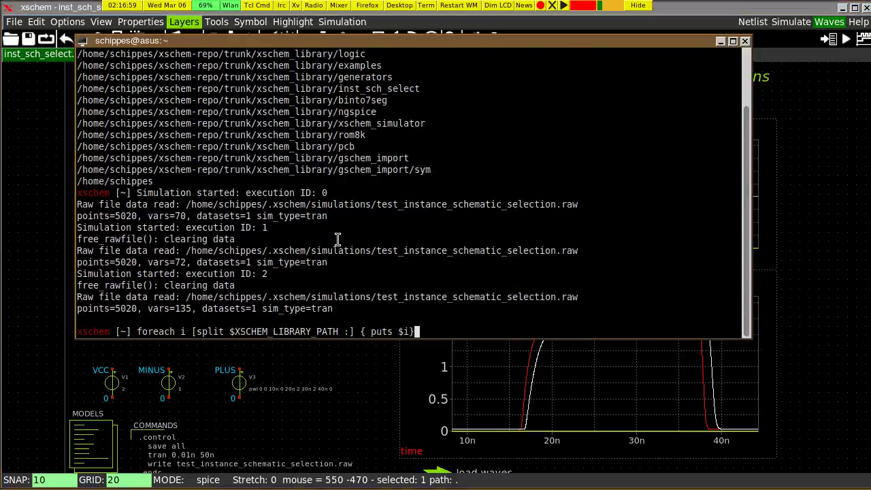
pyautogui.press('Return')
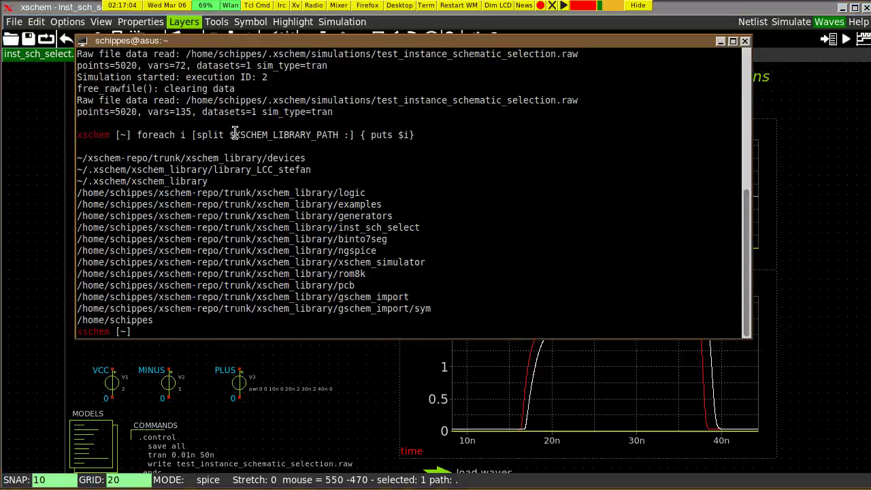
pyautogui.moveTo(234, 134); pyautogui.dragTo(342, 134)
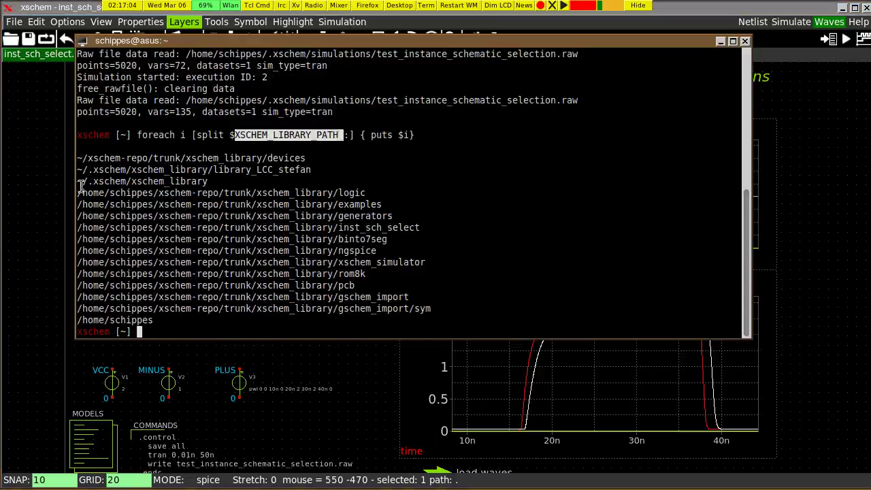
pyautogui.moveTo(77, 190); pyautogui.dragTo(430, 308)
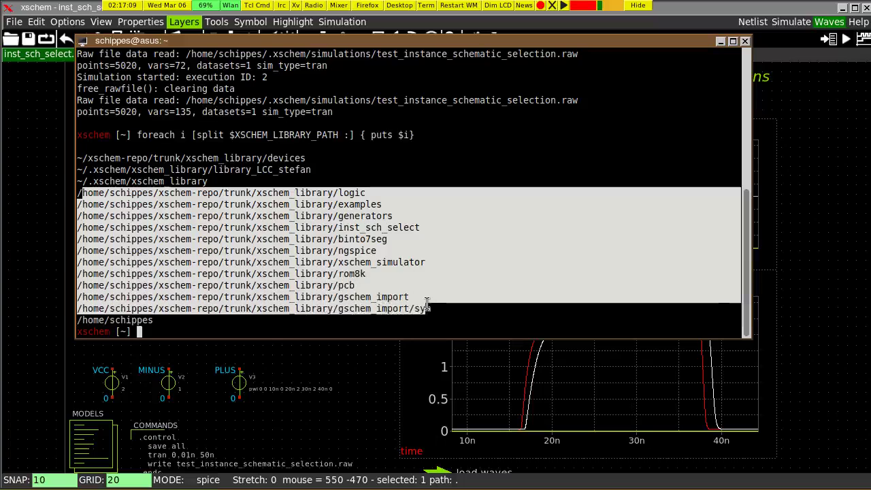
pyautogui.click(331, 289)
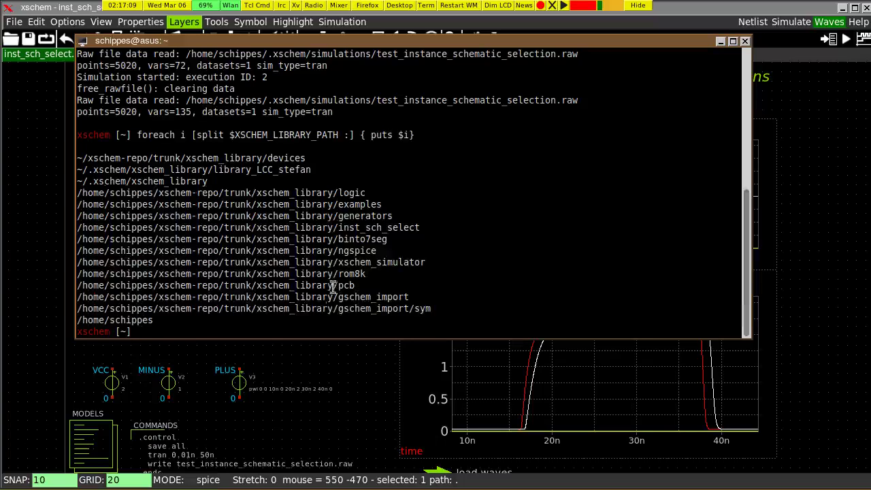
pyautogui.click(150, 307)
# Review x4's spice_sym_def and tclcommand attributes, then press E to view comp3_pex2.cir
pyautogui.doubleClick(149, 307)
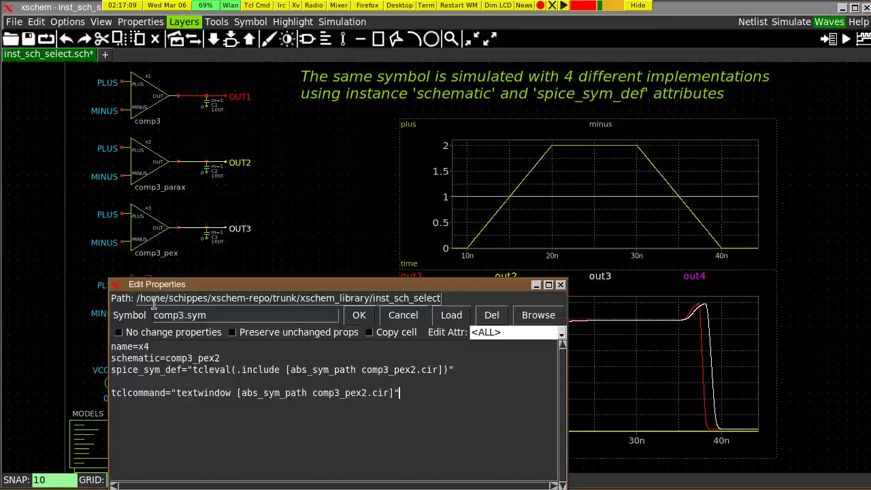
pyautogui.moveTo(361, 369); pyautogui.dragTo(432, 367)
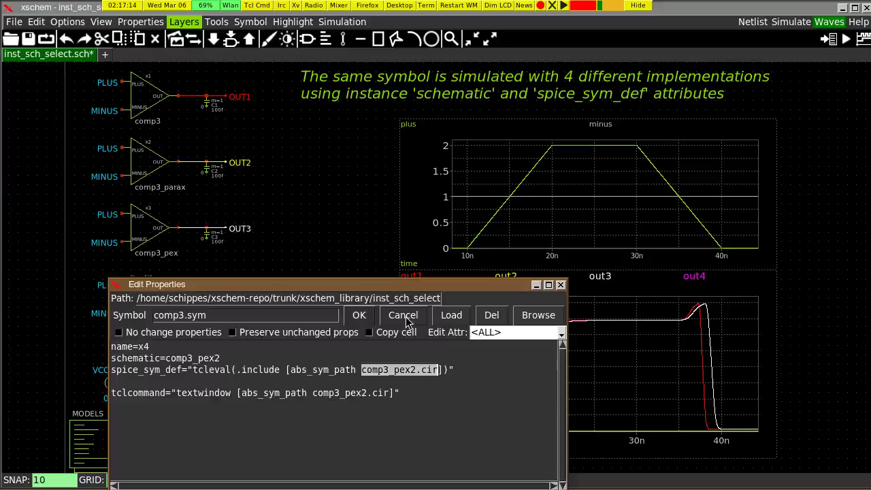
pyautogui.click(407, 317)
pyautogui.doubleClick(136, 306)
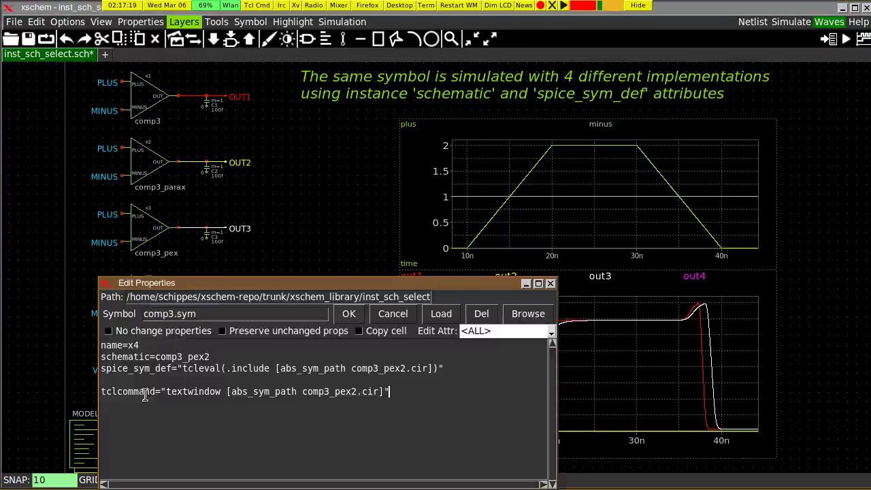
pyautogui.moveTo(101, 391); pyautogui.dragTo(154, 389)
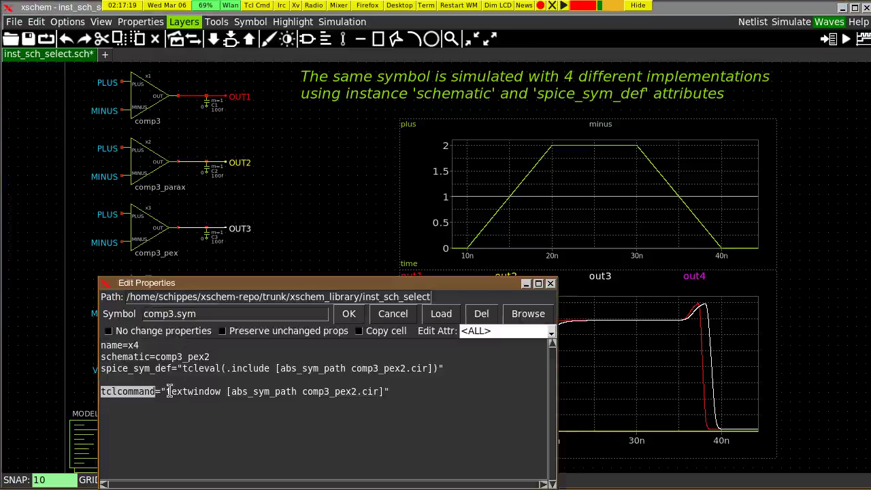
pyautogui.click(191, 391)
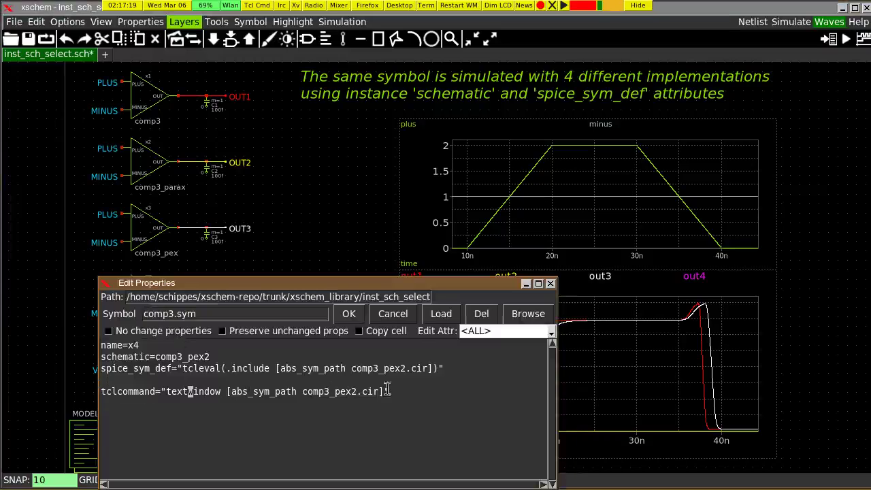
pyautogui.click(393, 314)
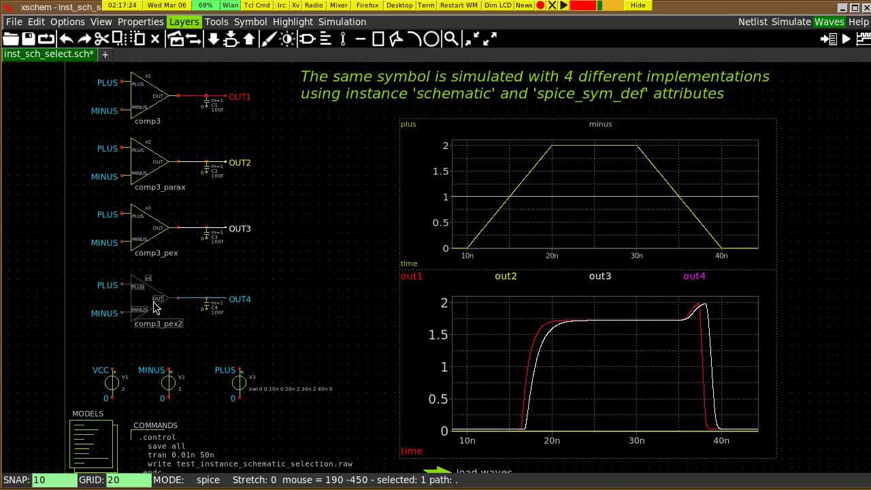
pyautogui.press('e')
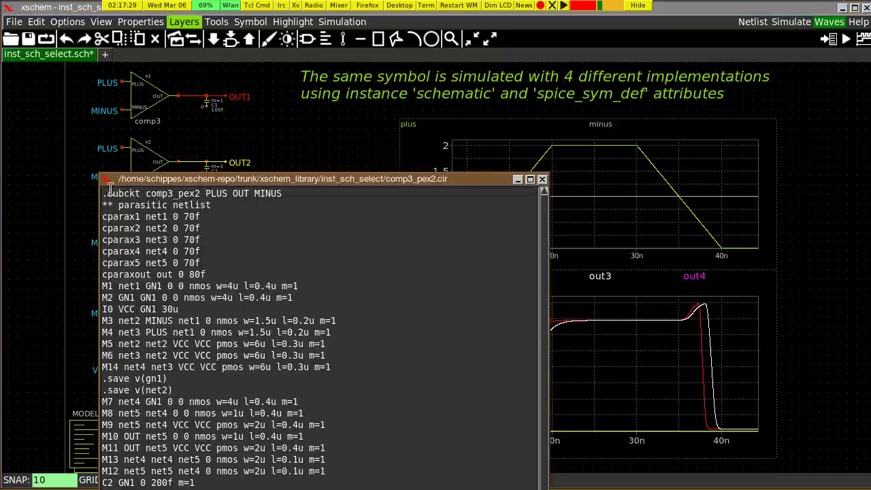
# Reposition and dismiss the comp3_pex2.cir viewer, then reselect instance x4 in the schematic
pyautogui.moveTo(161, 183); pyautogui.dragTo(348, 157)
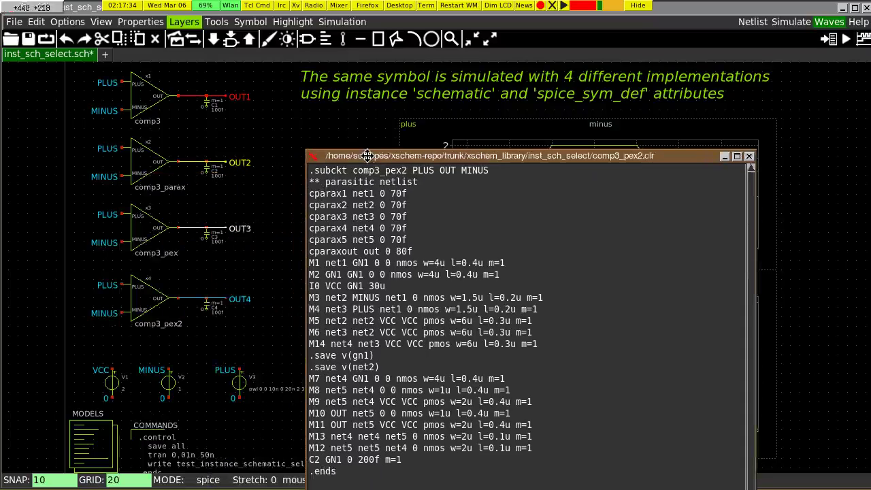
pyautogui.click(145, 226)
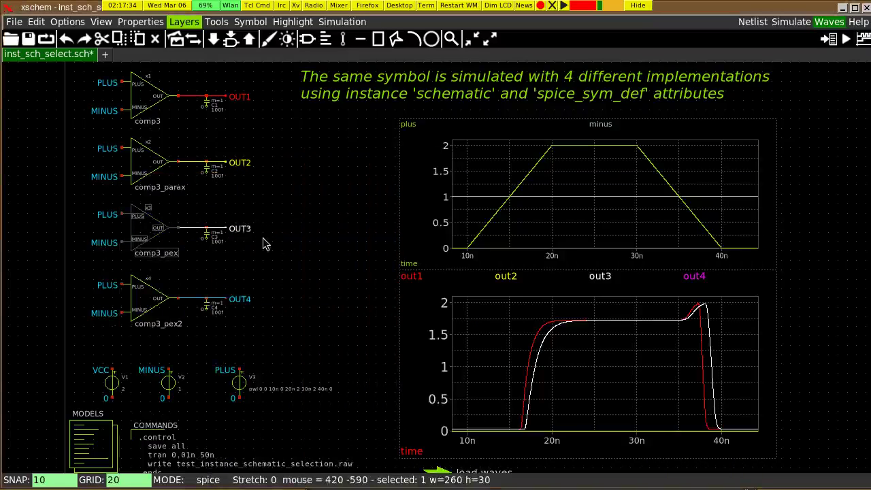
pyautogui.hotkey('alt', 'Tab')
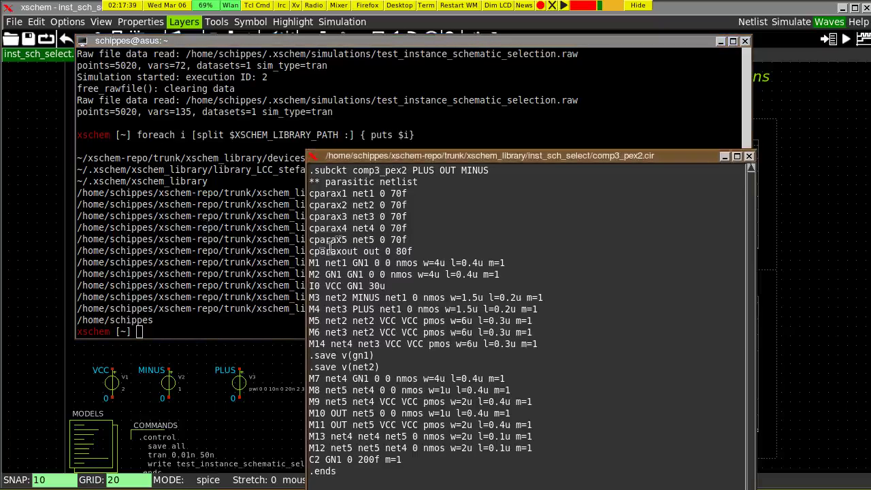
pyautogui.moveTo(397, 156); pyautogui.dragTo(252, 94)
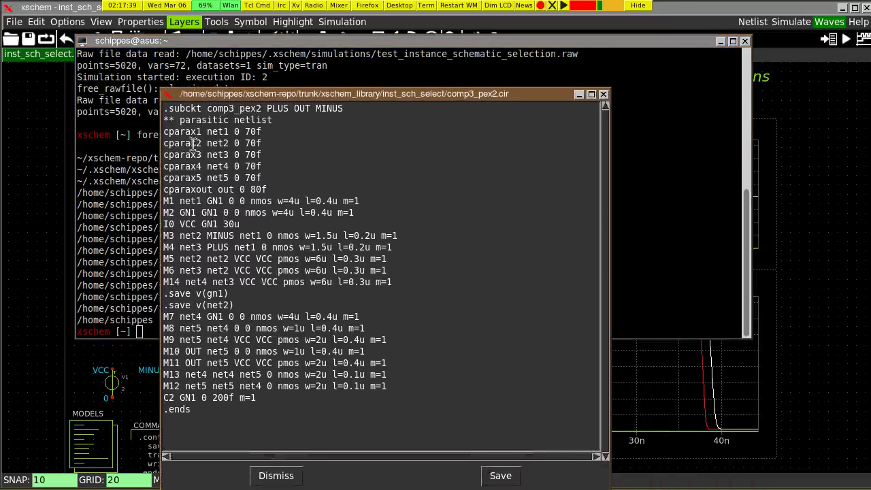
pyautogui.moveTo(163, 130); pyautogui.dragTo(309, 195)
pyautogui.click(276, 475)
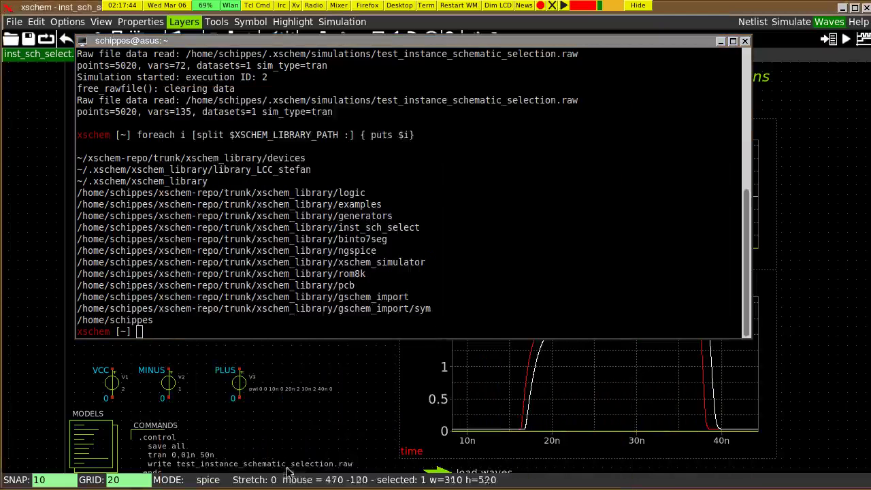
pyautogui.click(243, 404)
pyautogui.click(144, 301)
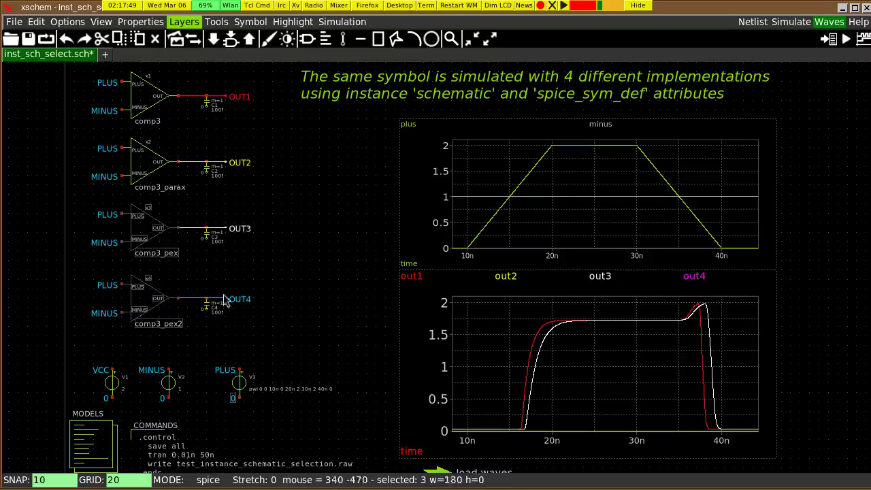
pyautogui.click(185, 290)
pyautogui.click(144, 305)
# Regenerate the testbench netlist, rerun the simulation and reload waveforms including out4
pyautogui.doubleClick(143, 302)
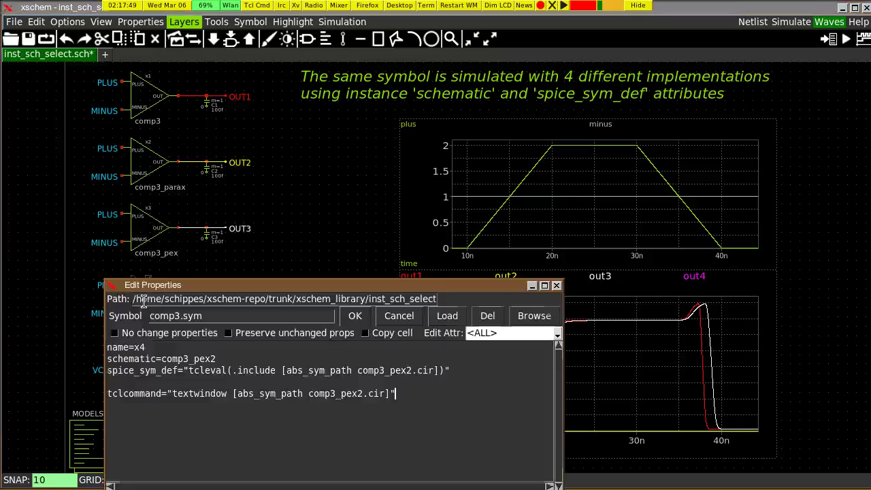
pyautogui.click(398, 317)
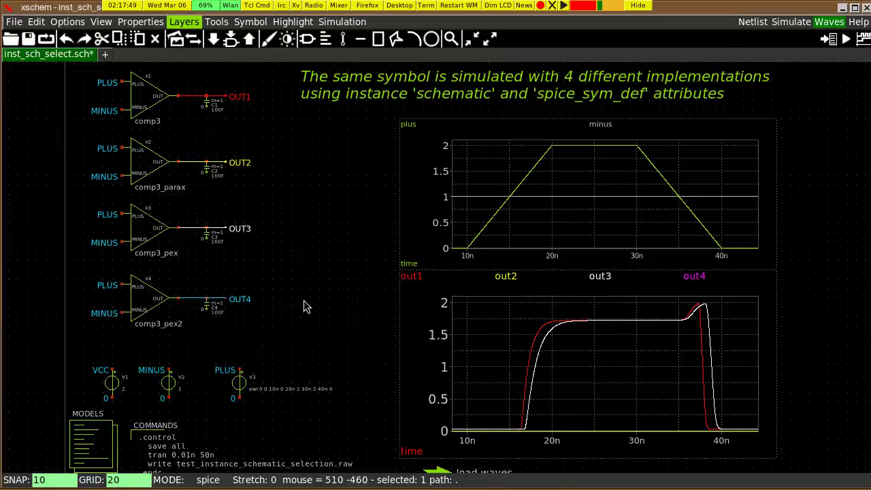
pyautogui.click(752, 22)
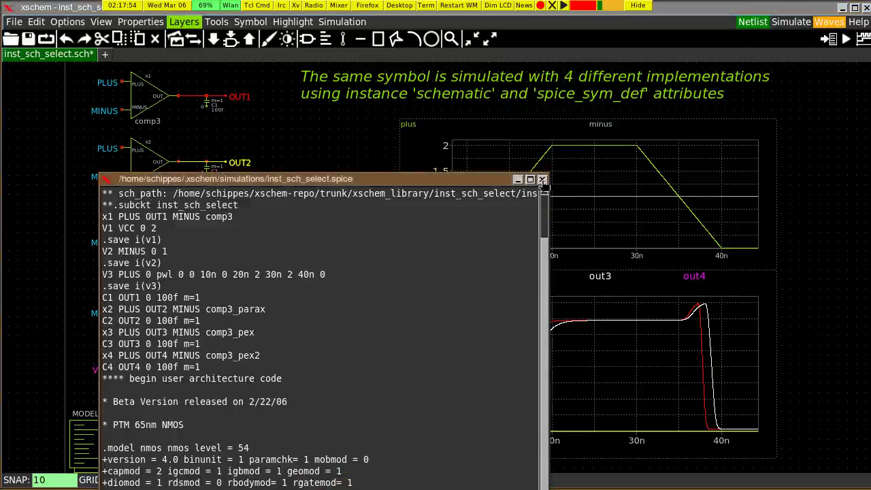
pyautogui.click(548, 176)
pyautogui.click(789, 23)
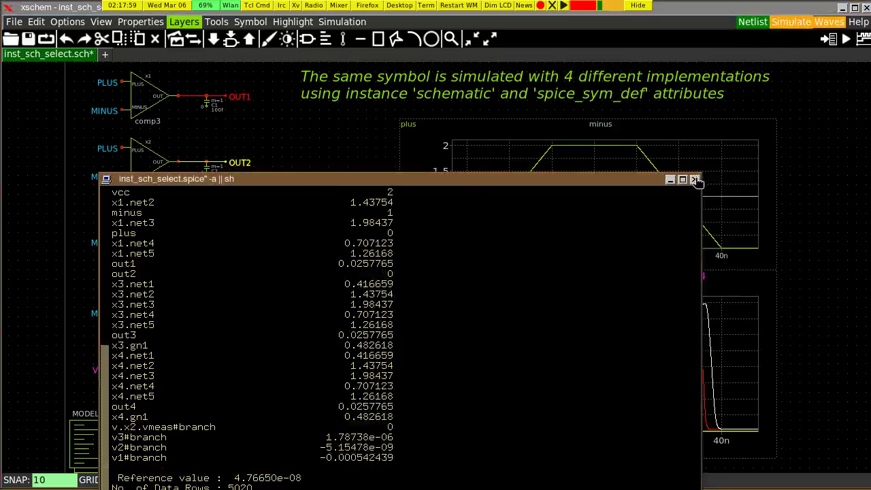
pyautogui.click(694, 179)
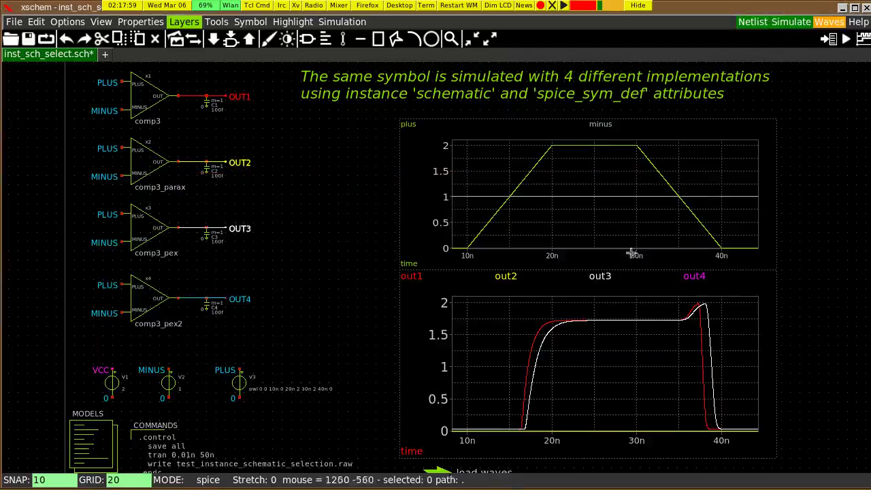
pyautogui.keyDown('ctrl'); pyautogui.click(441, 472); pyautogui.keyUp('ctrl')
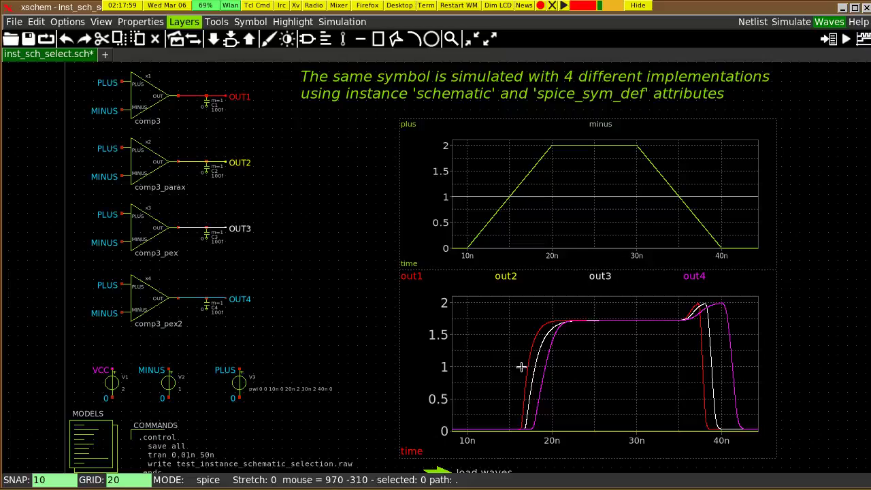
# Highlight the four output nets OUT1–OUT4 in their waveform colours and deselect
pyautogui.moveTo(215, 73); pyautogui.dragTo(283, 338)
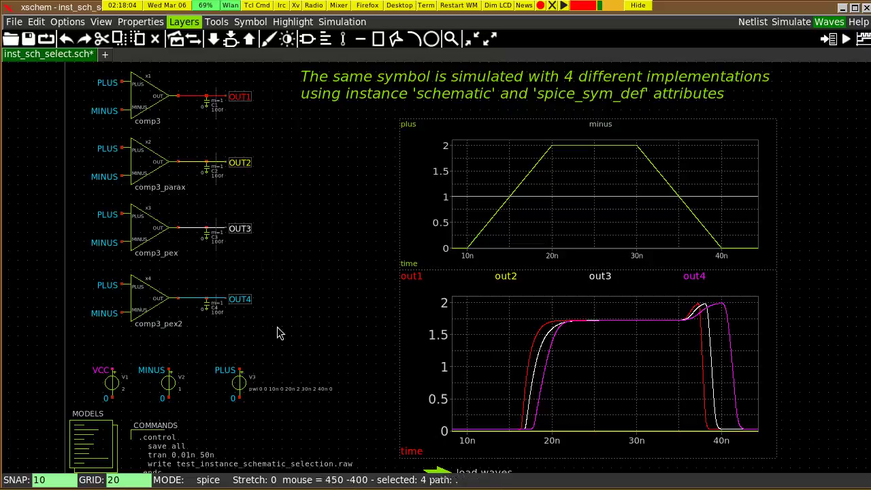
pyautogui.press('k')
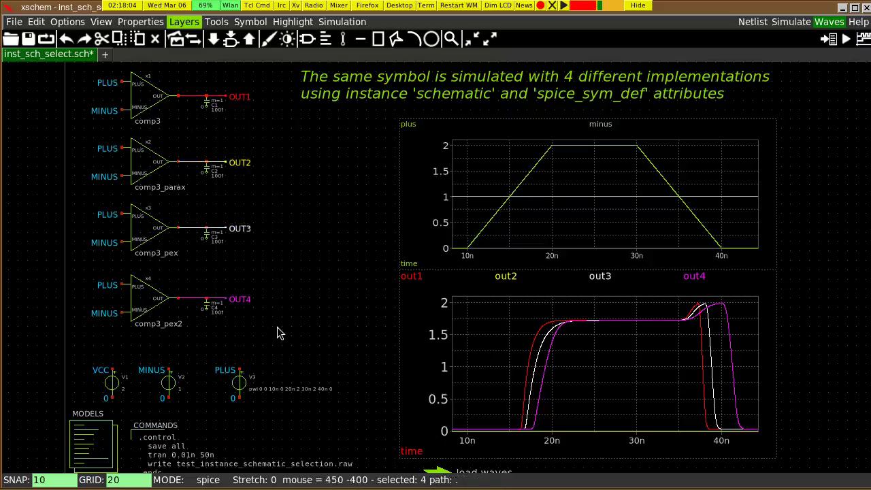
pyautogui.click(268, 309)
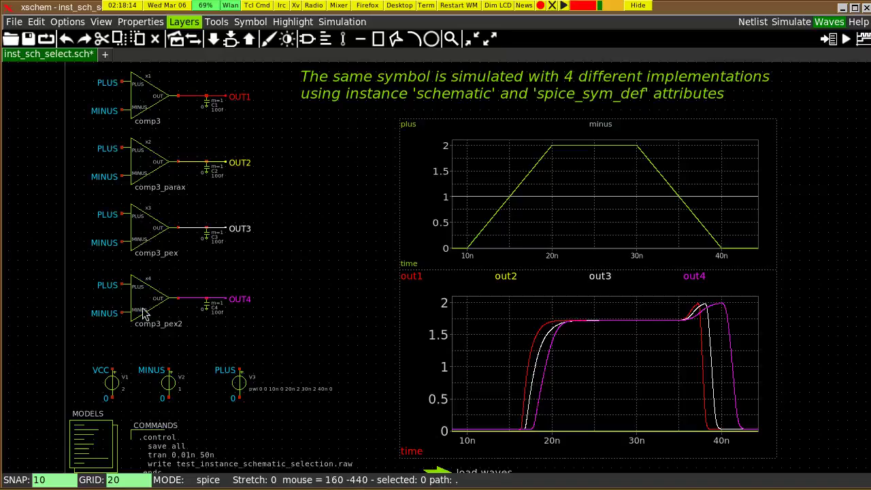
# Descend into comp3, saving inst_sch_select.sch, then look inside comp3_parax and return
pyautogui.click(143, 100)
pyautogui.press('e')
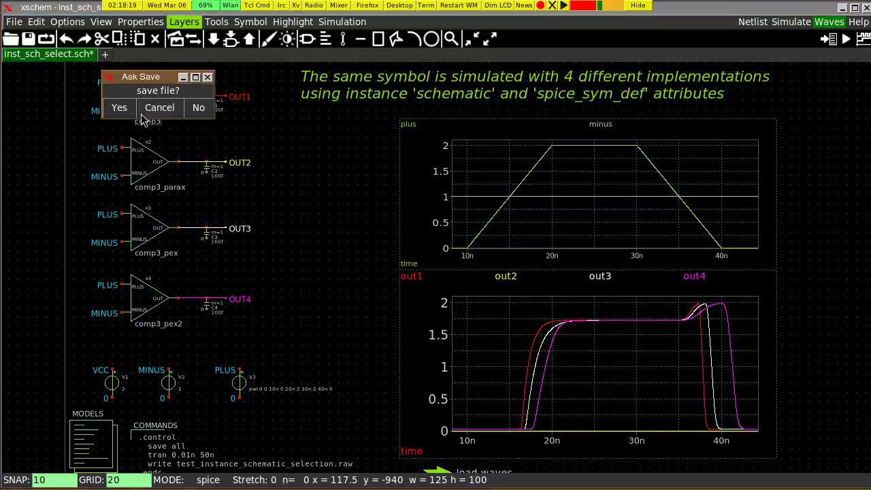
pyautogui.click(122, 108)
pyautogui.hotkey('ctrl', 'e')
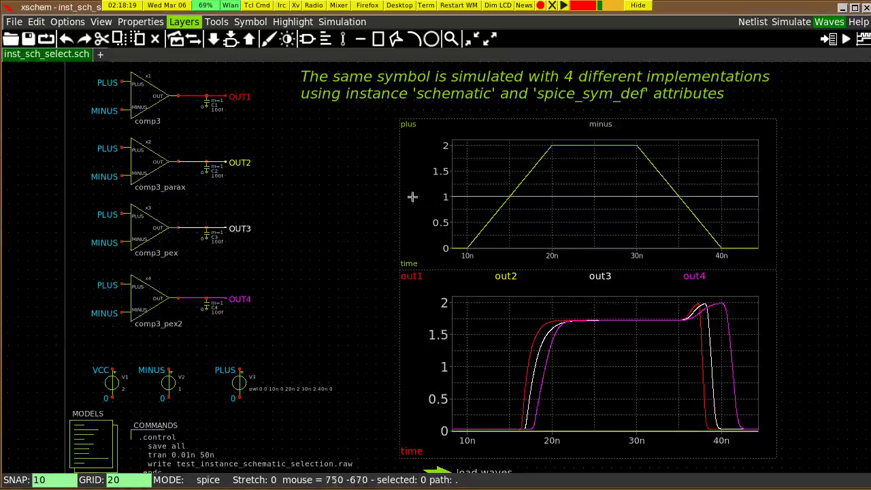
pyautogui.click(150, 173)
pyautogui.press('e')
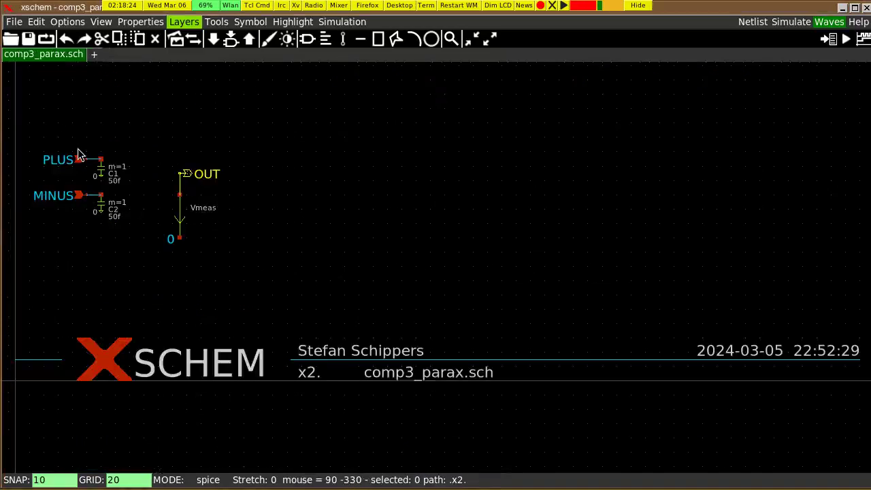
pyautogui.hotkey('ctrl', 'e')
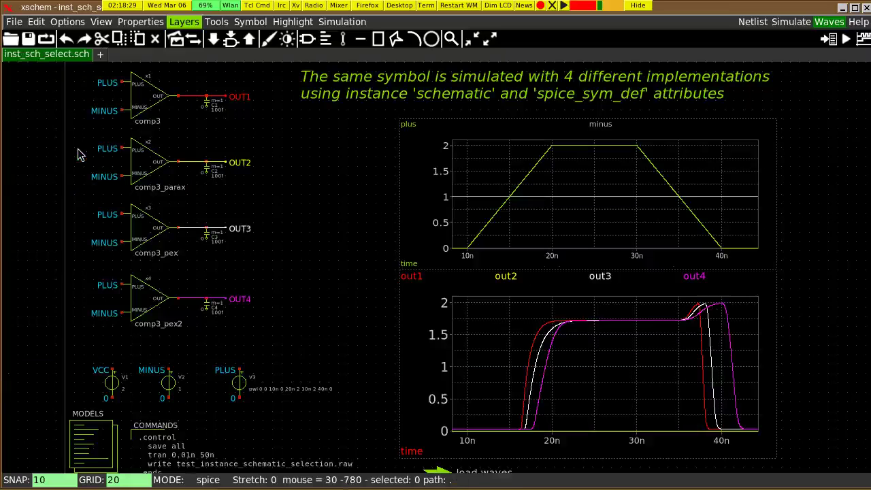
pyautogui.click(139, 165)
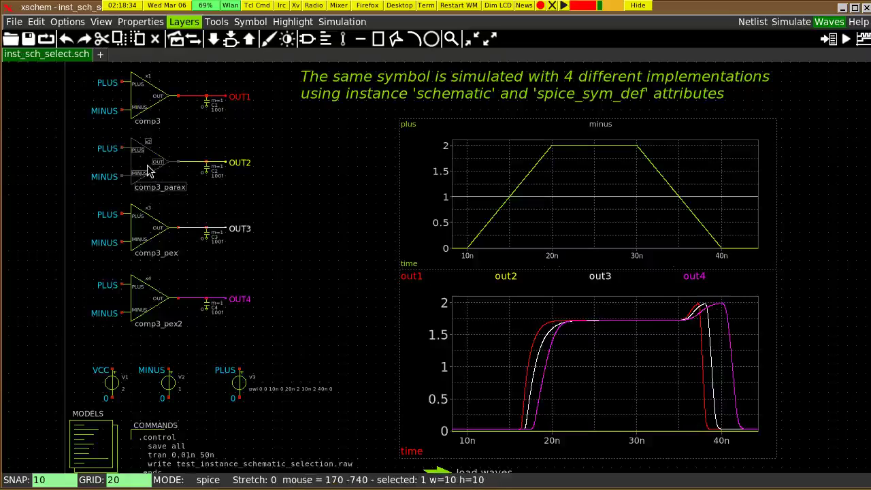
pyautogui.keyDown('shift'); pyautogui.click(144, 231); pyautogui.keyUp('shift')
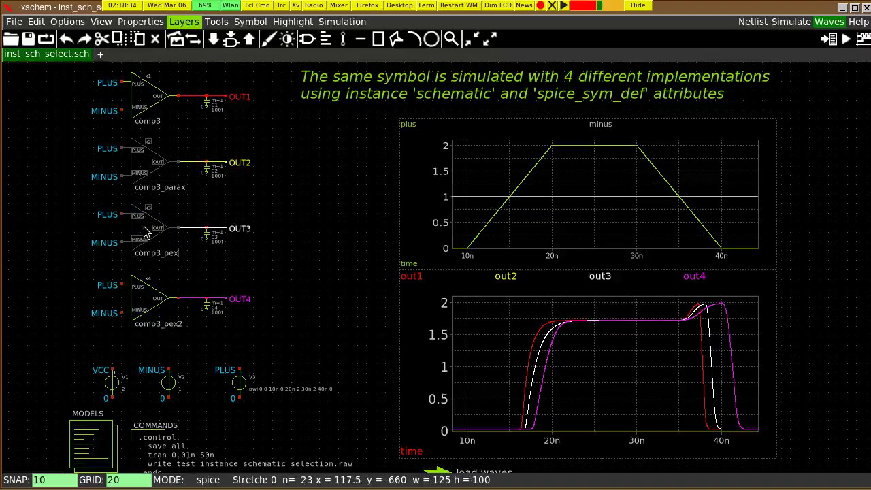
pyautogui.doubleClick(144, 228)
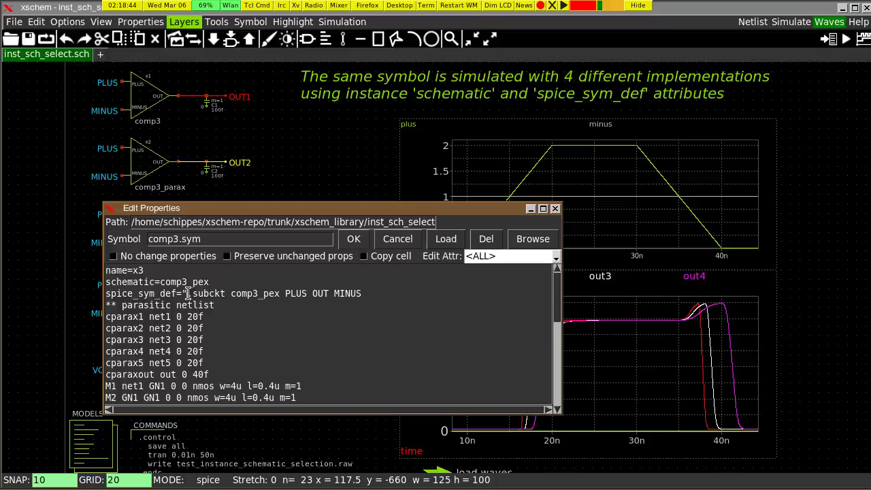
pyautogui.moveTo(188, 293); pyautogui.dragTo(259, 375)
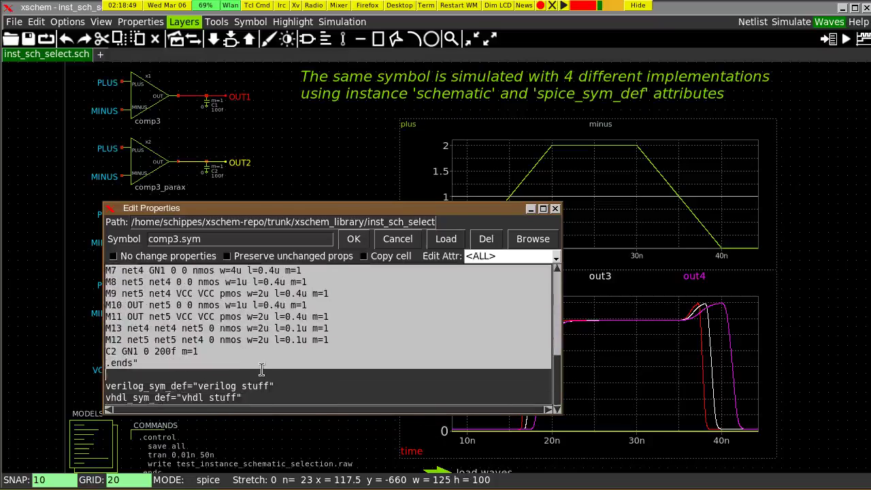
pyautogui.scroll(5, 261, 361)
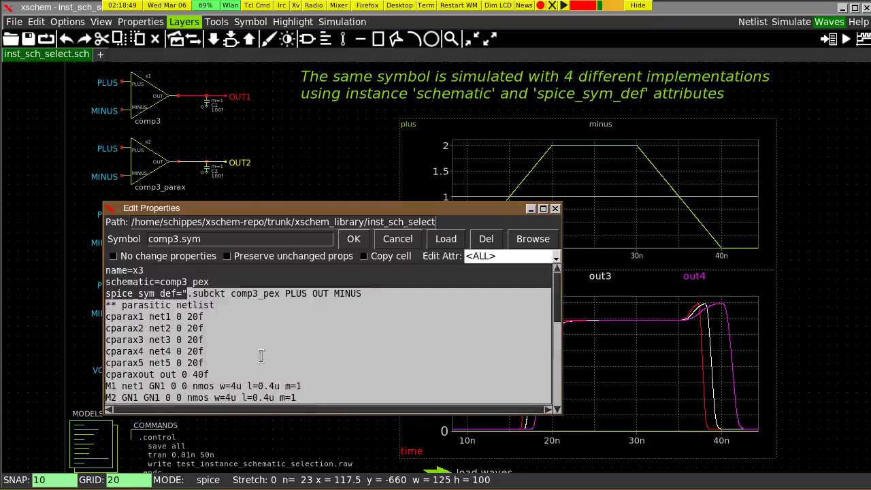
pyautogui.doubleClick(117, 293)
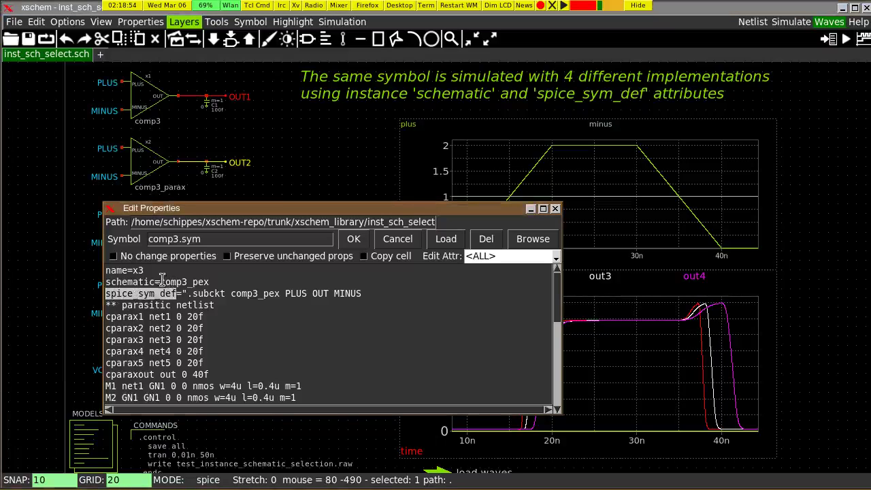
pyautogui.moveTo(161, 281); pyautogui.dragTo(215, 283)
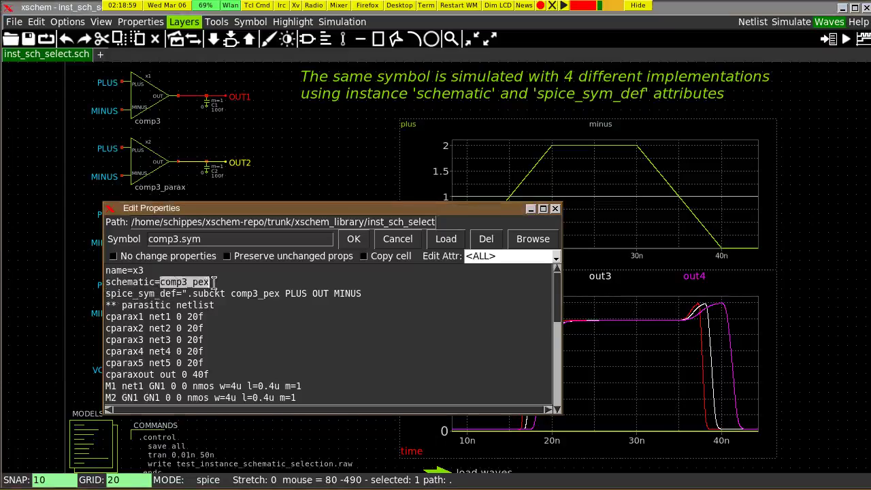
pyautogui.click(379, 243)
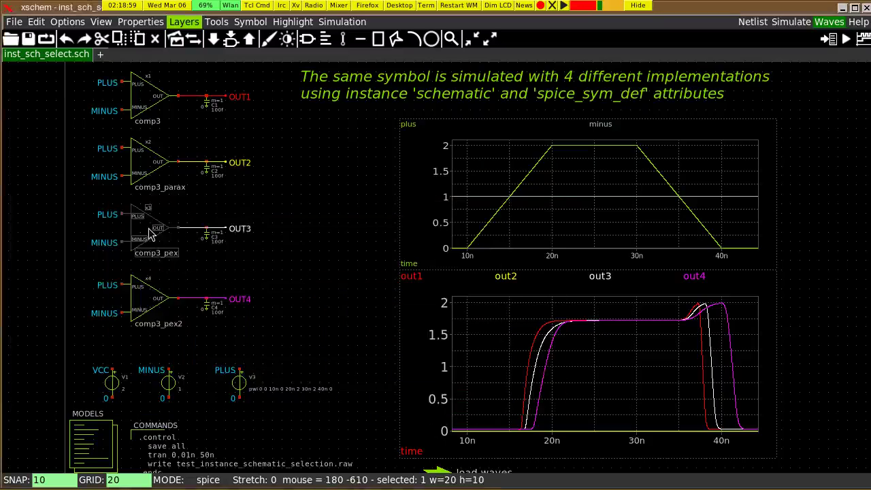
pyautogui.press('e')
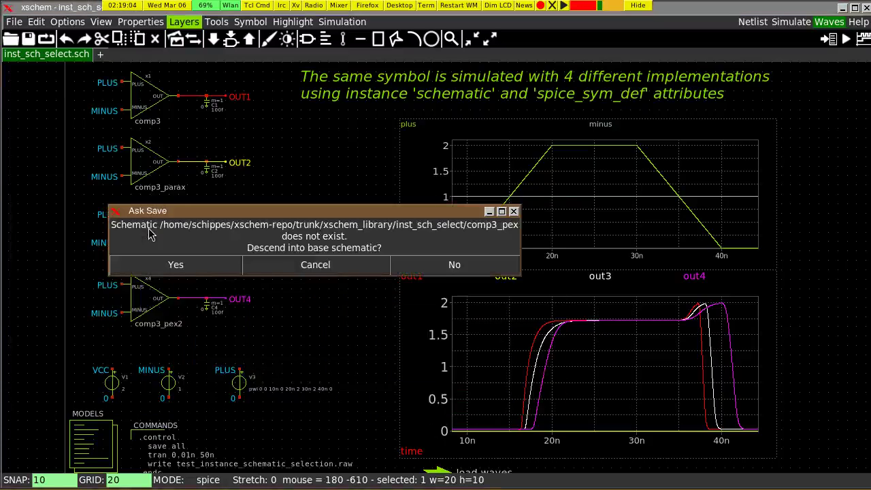
pyautogui.click(299, 261)
pyautogui.keyDown('shift'); pyautogui.click(155, 294); pyautogui.keyUp('shift')
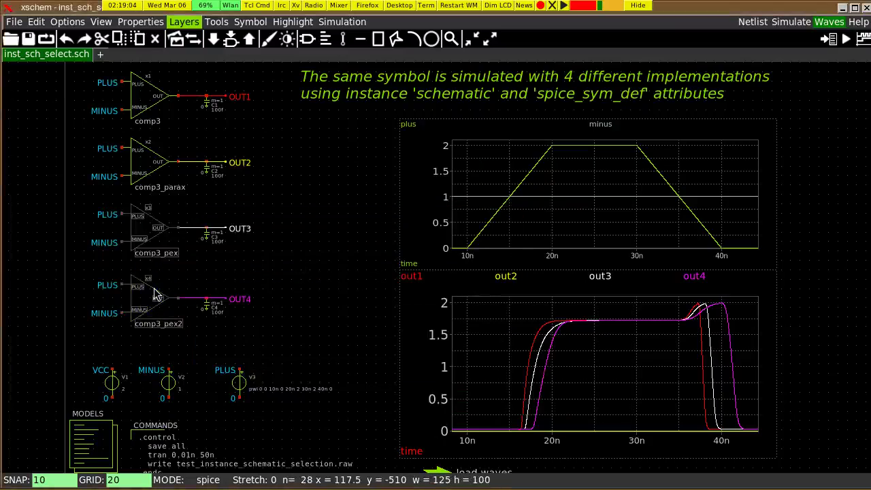
pyautogui.click(225, 221)
pyautogui.click(155, 294)
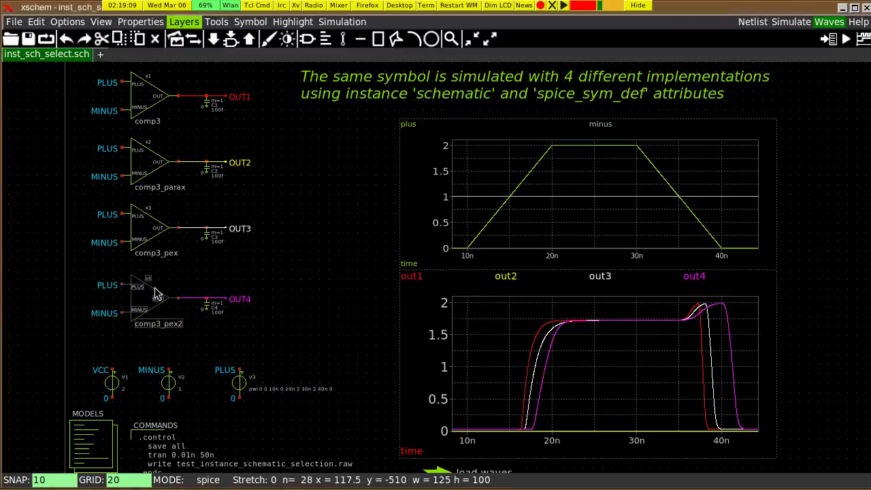
pyautogui.press('e')
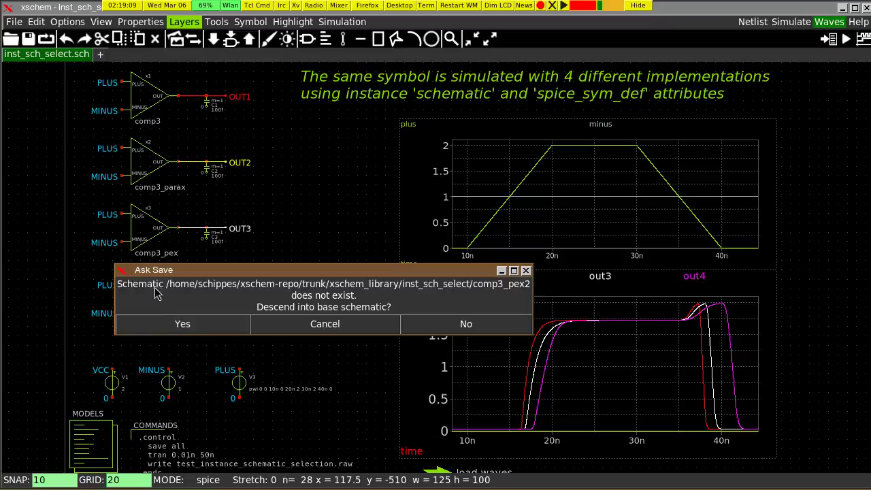
pyautogui.click(319, 326)
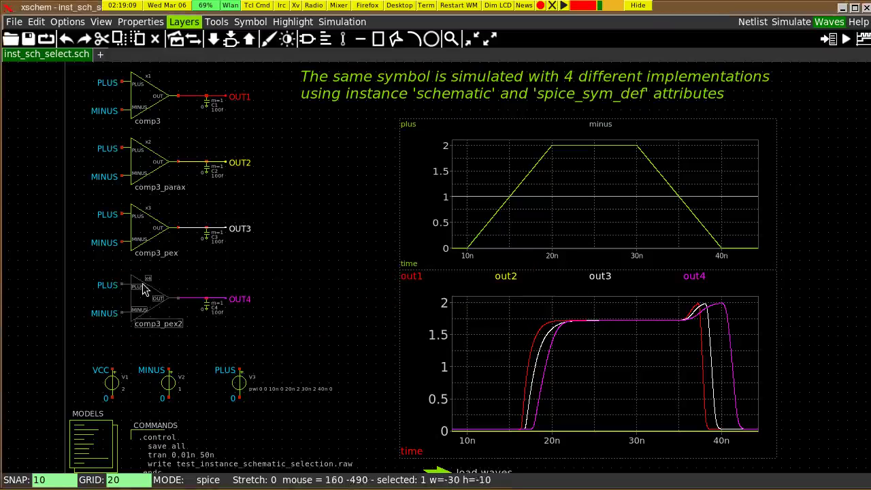
pyautogui.keyDown('shift'); pyautogui.click(150, 242); pyautogui.keyUp('shift')
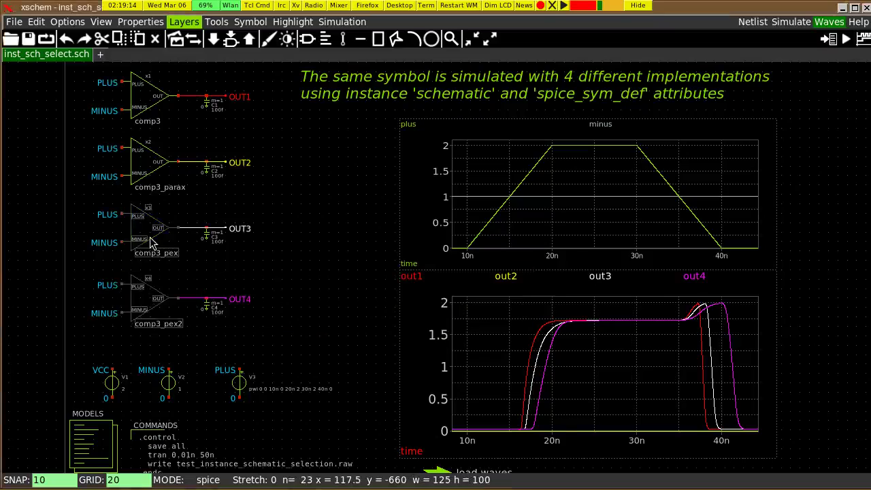
pyautogui.press('q')
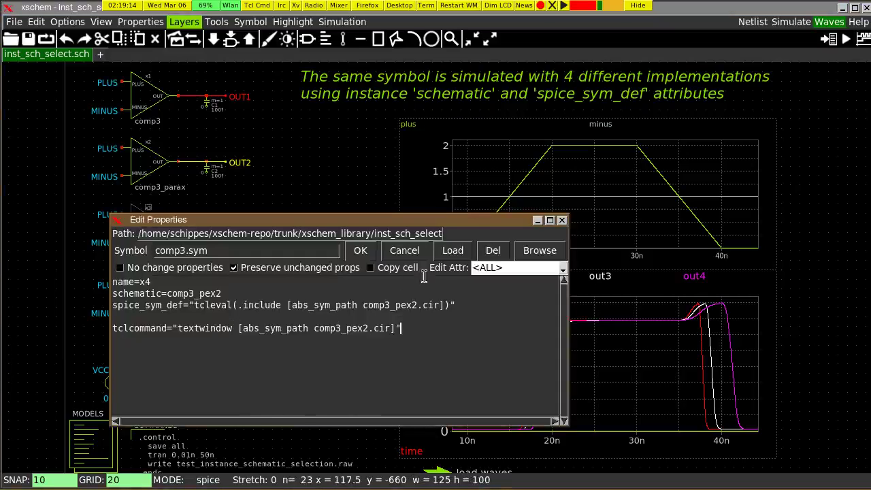
# Close the open properties and briefly check the comp3_pex instance's properties
pyautogui.click(404, 250)
pyautogui.click(144, 230)
pyautogui.press('q')
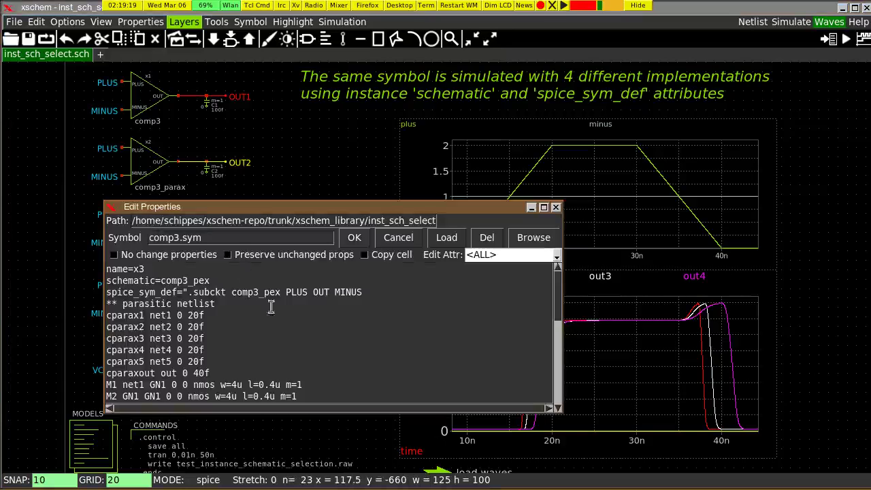
pyautogui.click(404, 245)
pyautogui.click(140, 272)
# Review x4's tcleval abs_sym_path include of comp3_pex2.cir in spice_sym_def, then cancel
pyautogui.click(140, 275)
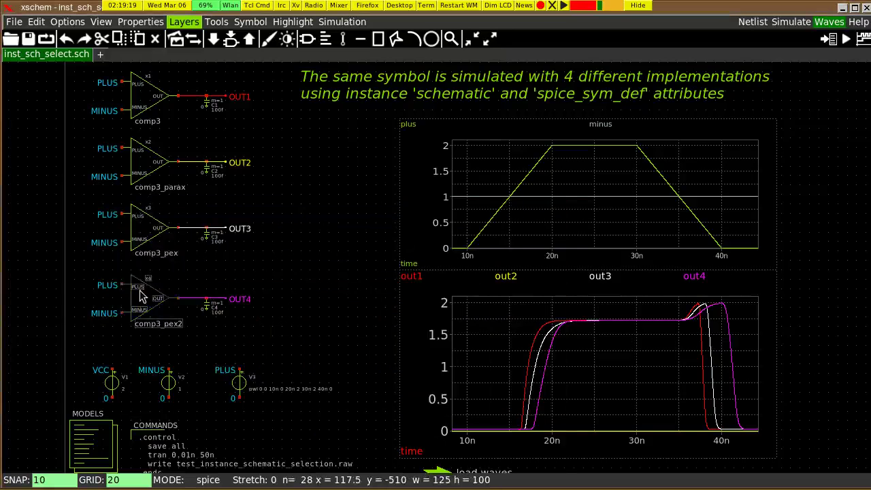
pyautogui.press('q')
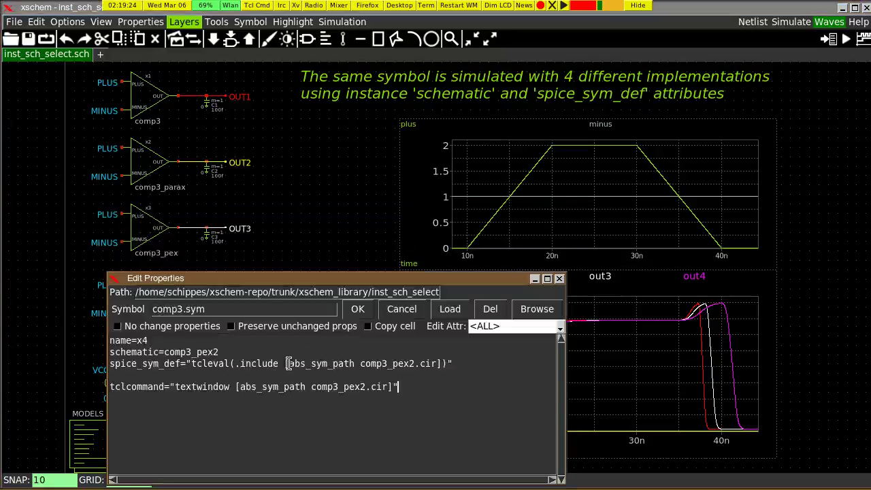
pyautogui.moveTo(288, 364); pyautogui.dragTo(354, 363)
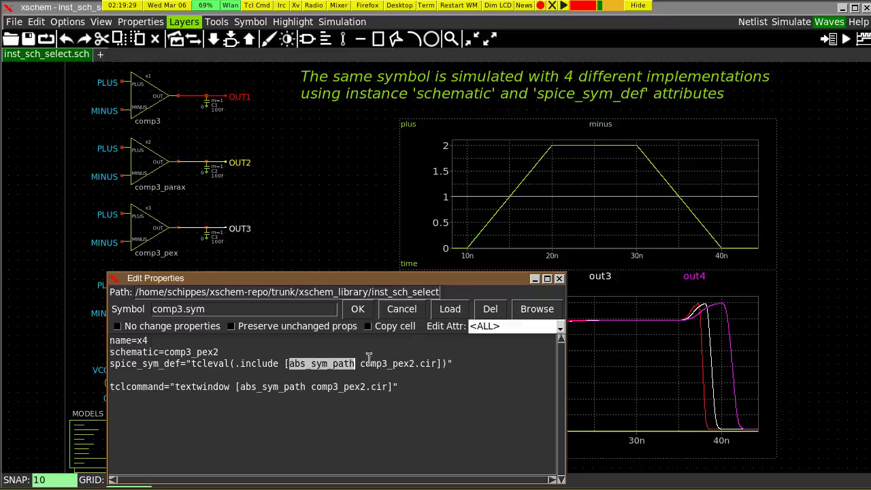
pyautogui.moveTo(361, 363); pyautogui.dragTo(434, 363)
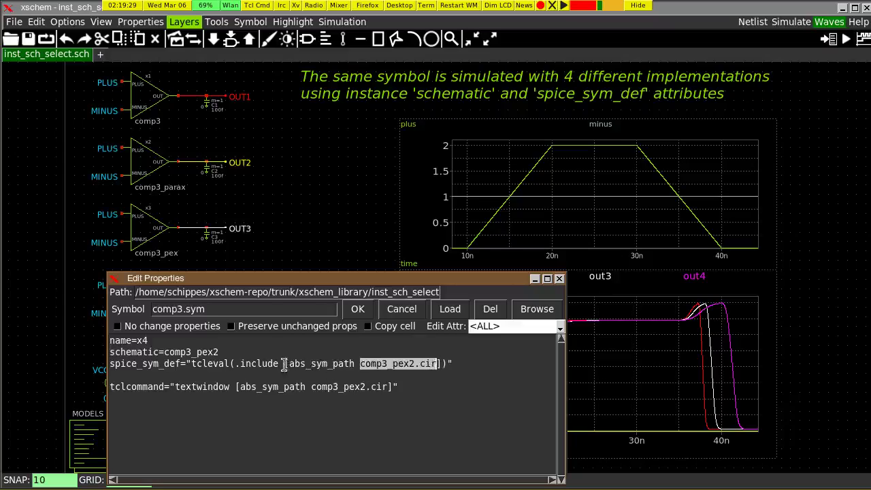
pyautogui.moveTo(285, 363); pyautogui.dragTo(440, 364)
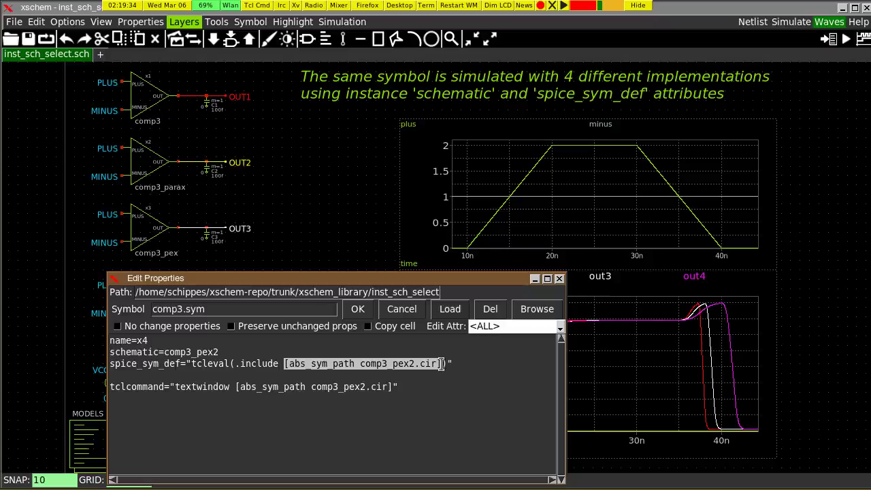
pyautogui.click(191, 364)
pyautogui.doubleClick(295, 363)
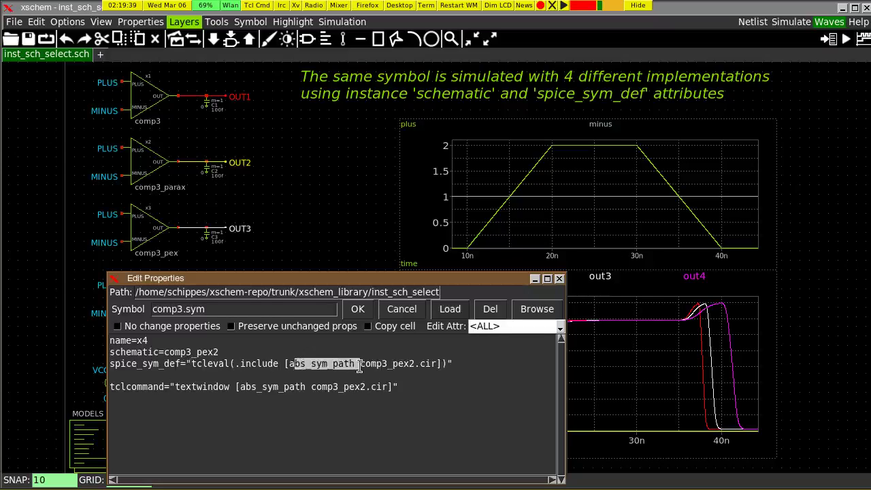
pyautogui.moveTo(193, 363); pyautogui.dragTo(233, 363)
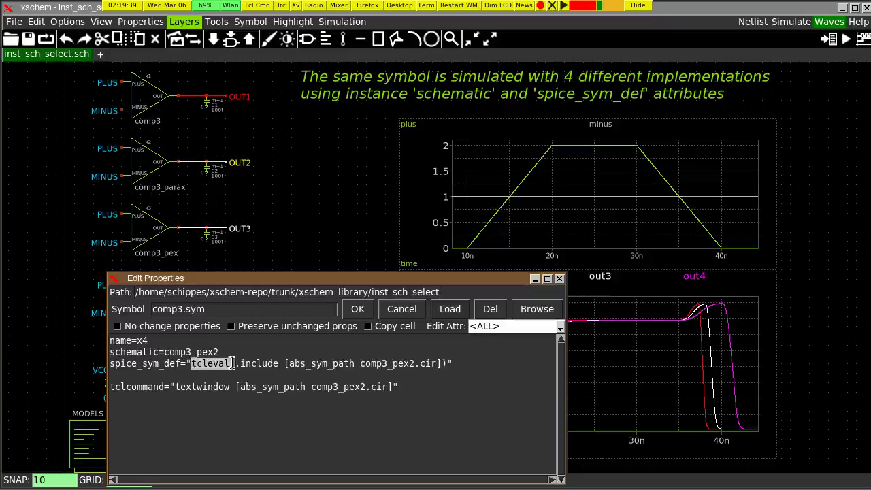
pyautogui.click(445, 364)
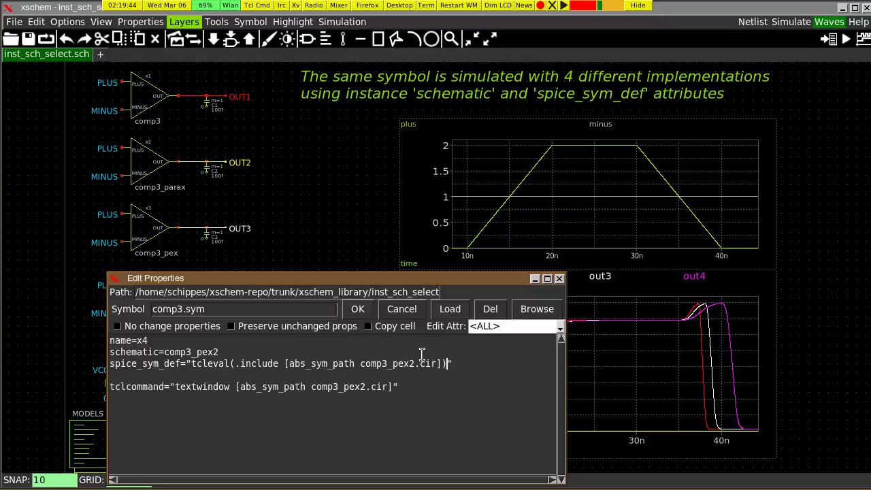
pyautogui.click(402, 310)
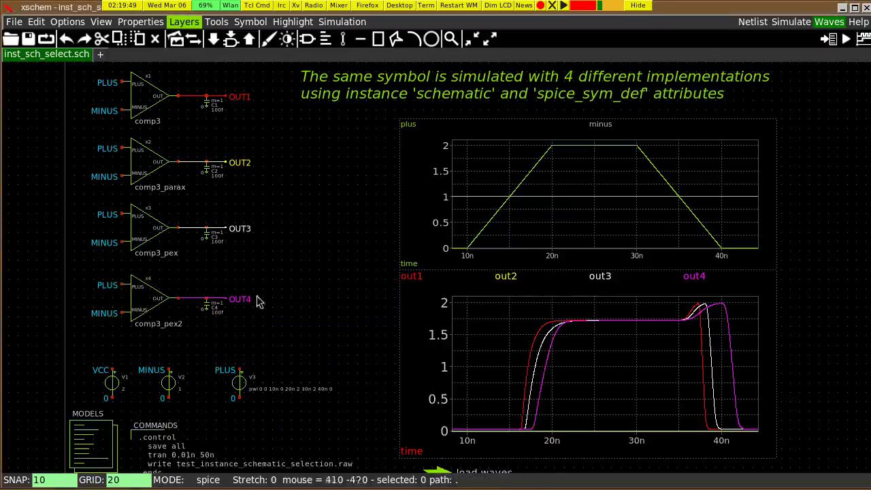
# Insert MINUS before OUT on the .subckt line of comp3_pex2.cir, then close the file
pyautogui.click(145, 306)
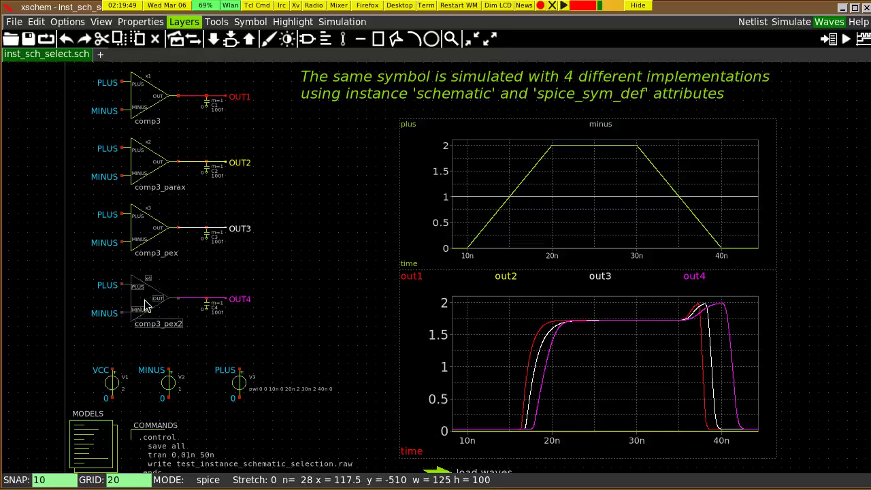
pyautogui.press('e')
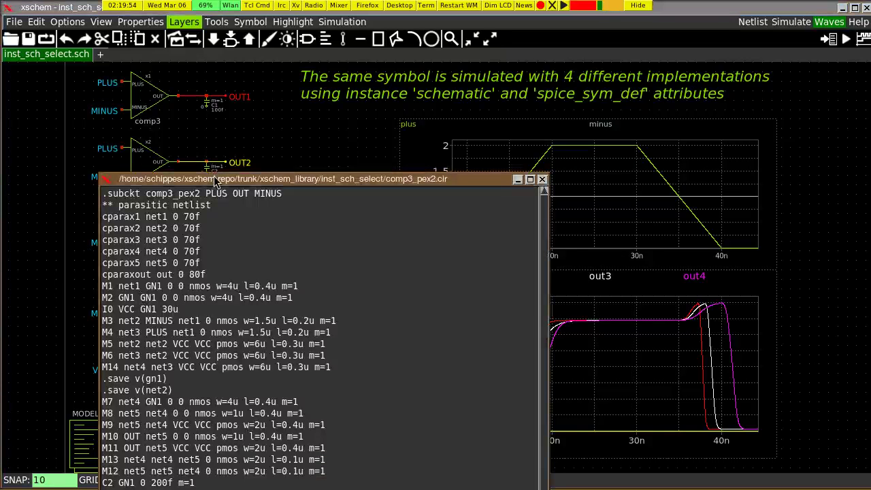
pyautogui.moveTo(214, 173); pyautogui.dragTo(552, 197)
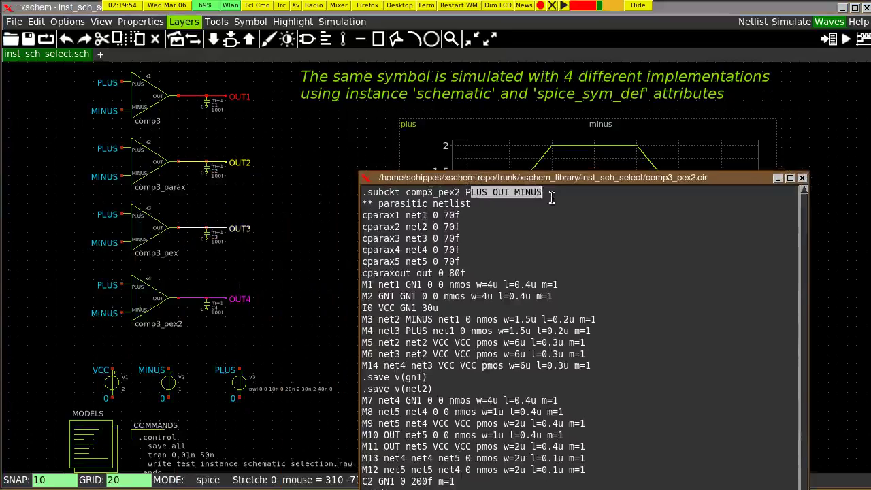
pyautogui.click(550, 196)
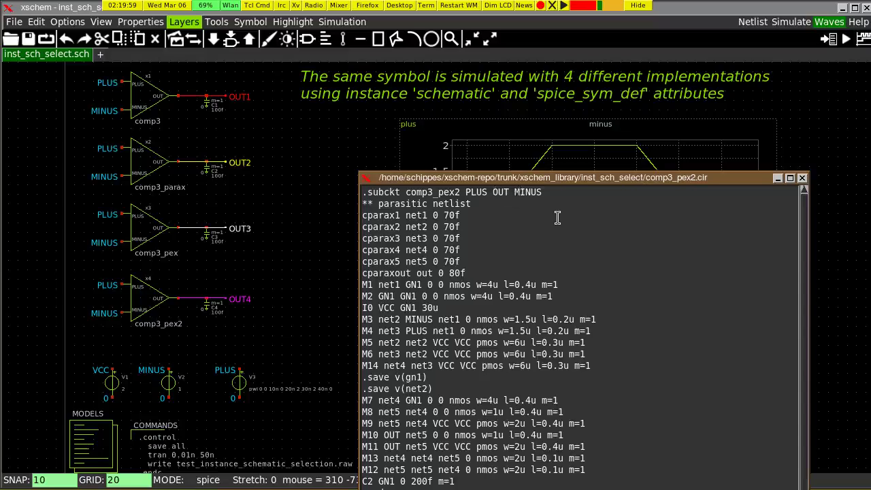
pyautogui.write('MINUS')
pyautogui.hotkey('alt', 'F4')
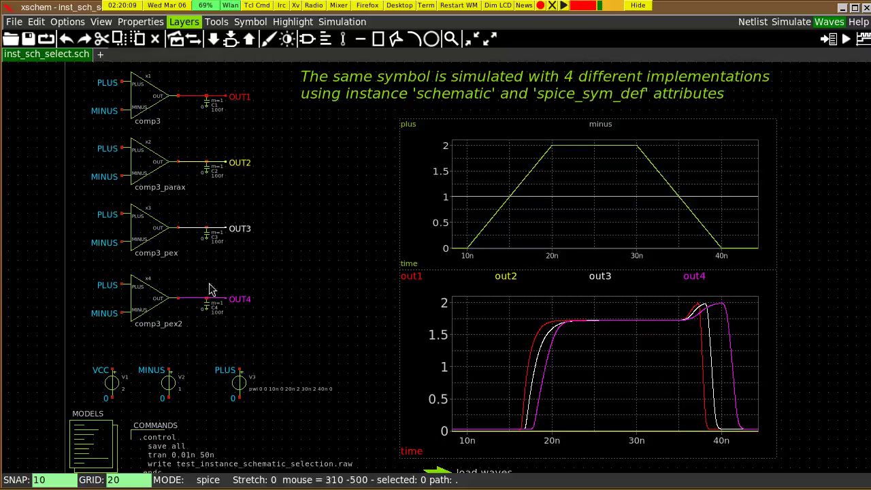
# Regenerate the netlist, rerun the simulation and reload the out1–out4 waveforms
pyautogui.click(752, 21)
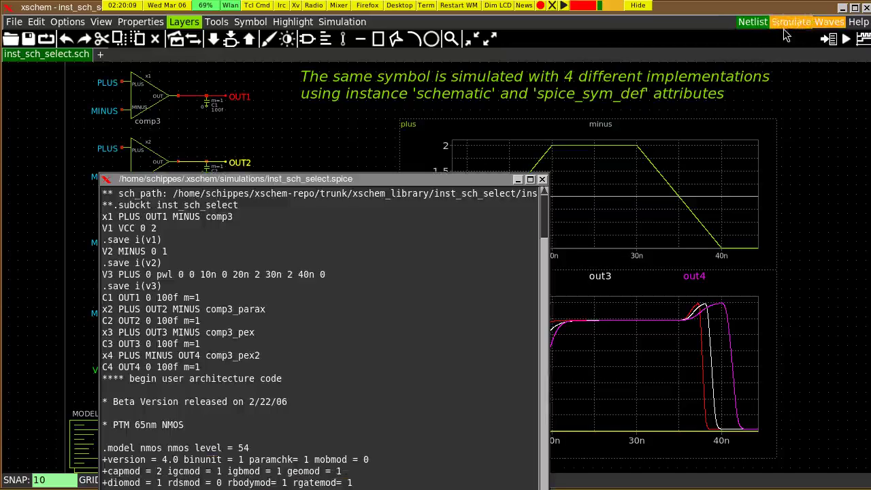
pyautogui.click(542, 178)
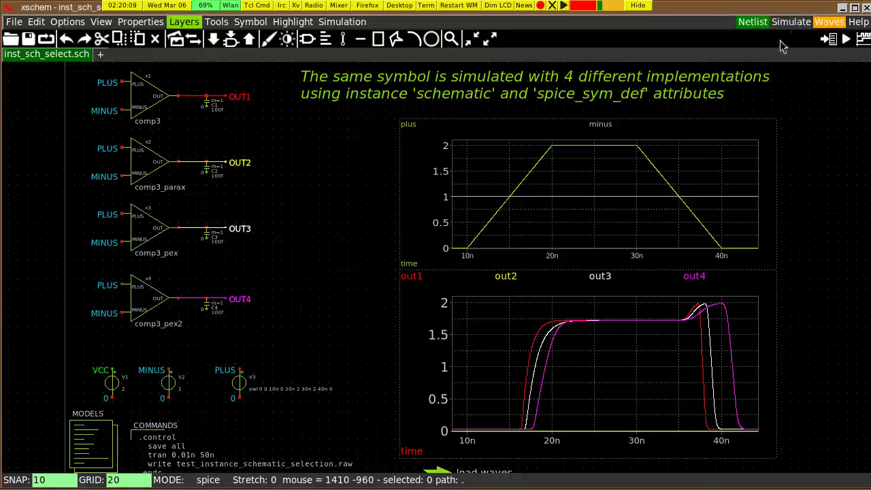
pyautogui.click(790, 22)
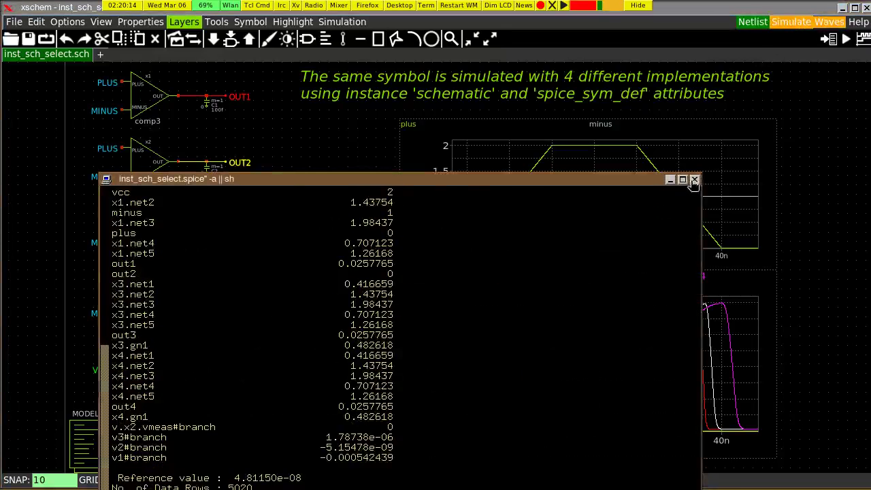
pyautogui.click(693, 179)
pyautogui.scroll(-2, 408, 386)
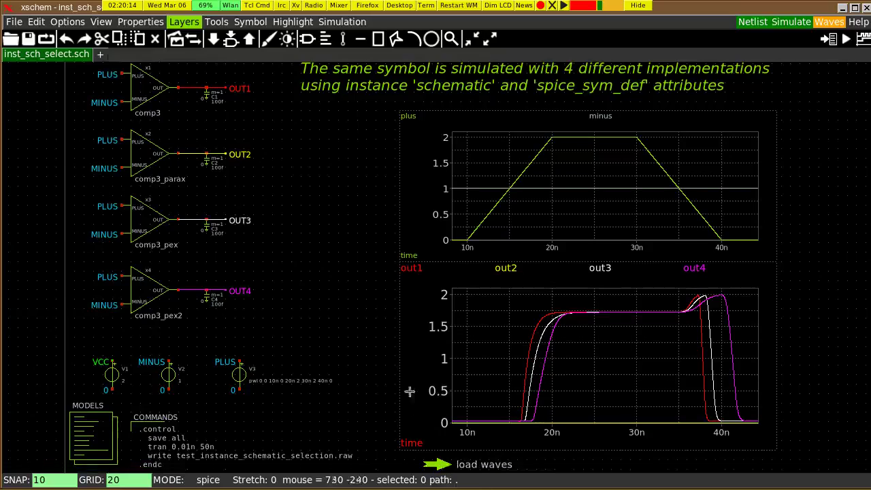
pyautogui.click(449, 467)
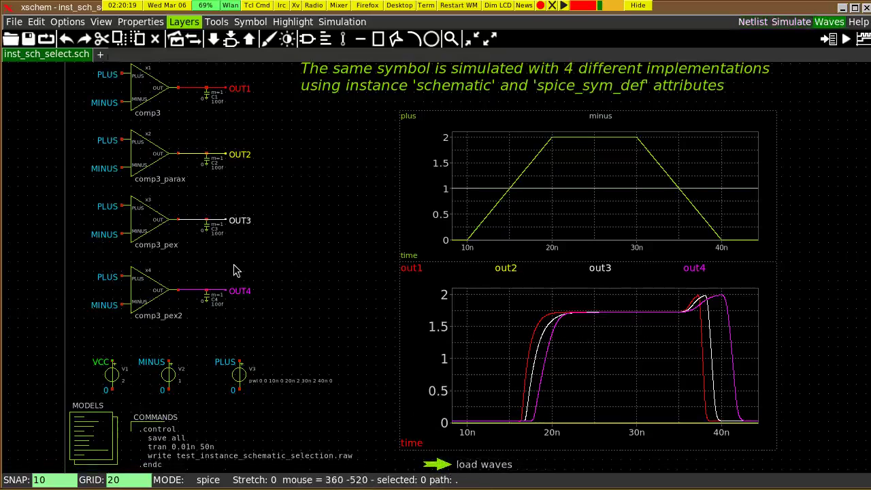
# Recheck comp3_pex2.cir's pin order, then display the regenerated inst_sch_select.spice netlist
pyautogui.click(153, 298)
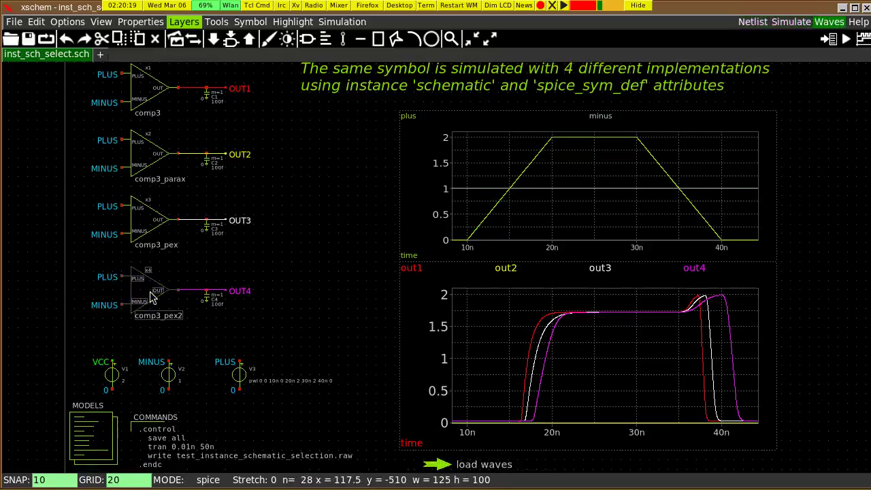
pyautogui.press('e')
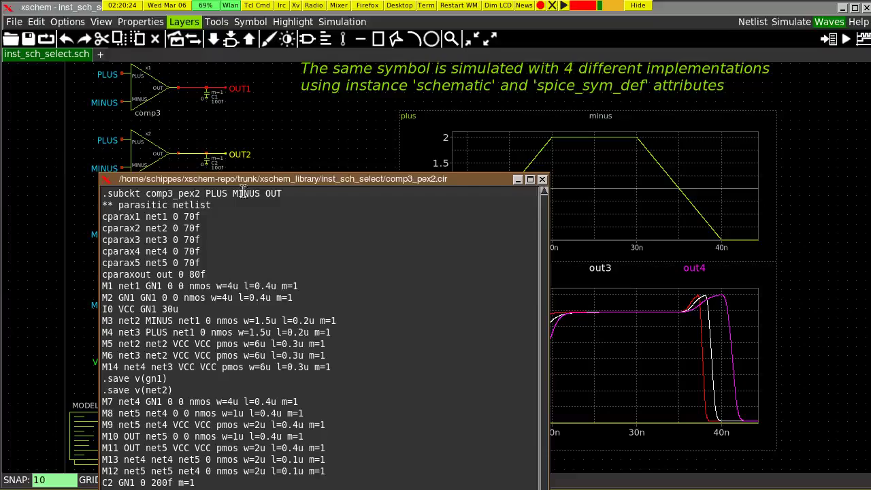
pyautogui.press('Escape')
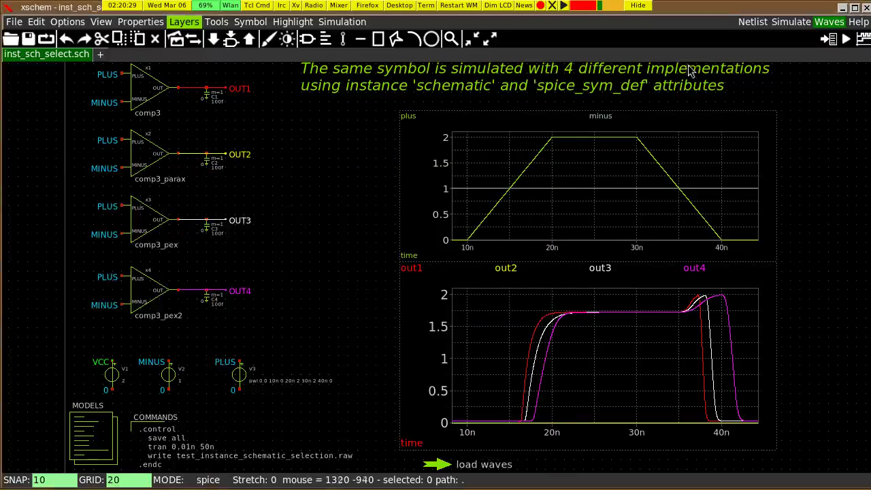
pyautogui.click(753, 25)
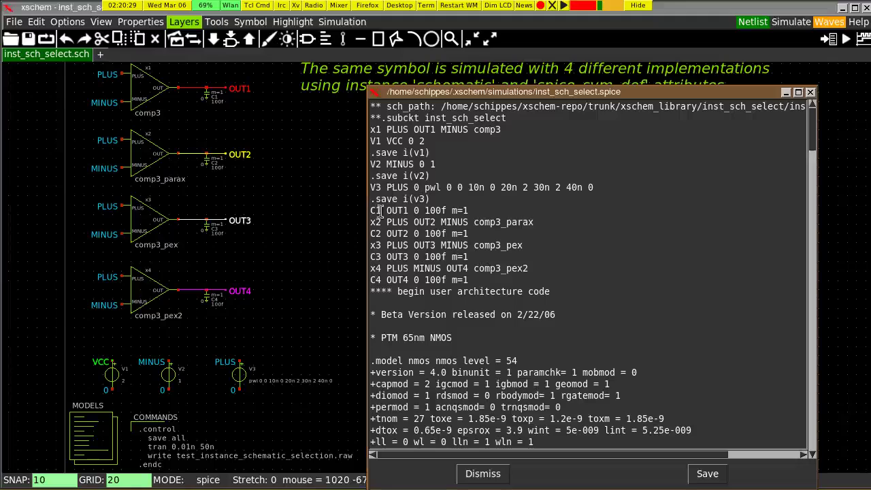
# Compare the x3 and x4 pin connections in the netlist, then dismiss it and zoom to fit
pyautogui.scroll(3, 128, 299)
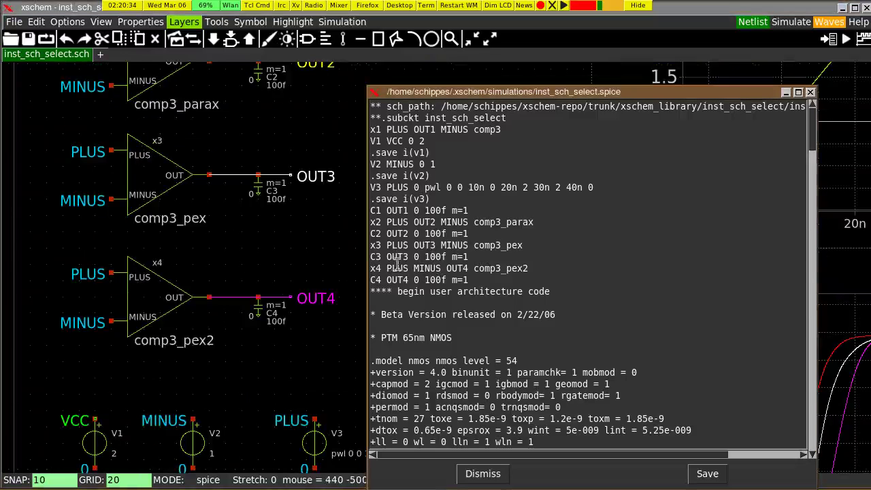
pyautogui.moveTo(386, 268); pyautogui.dragTo(469, 268)
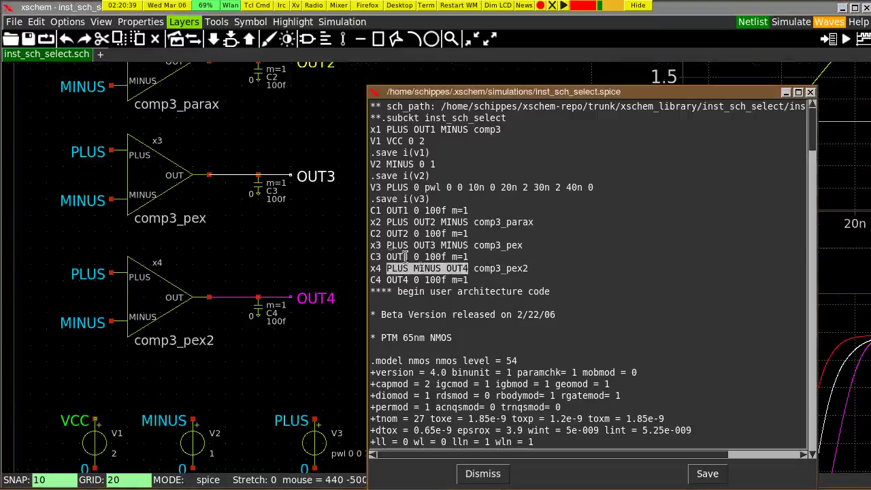
pyautogui.moveTo(386, 245); pyautogui.dragTo(469, 245)
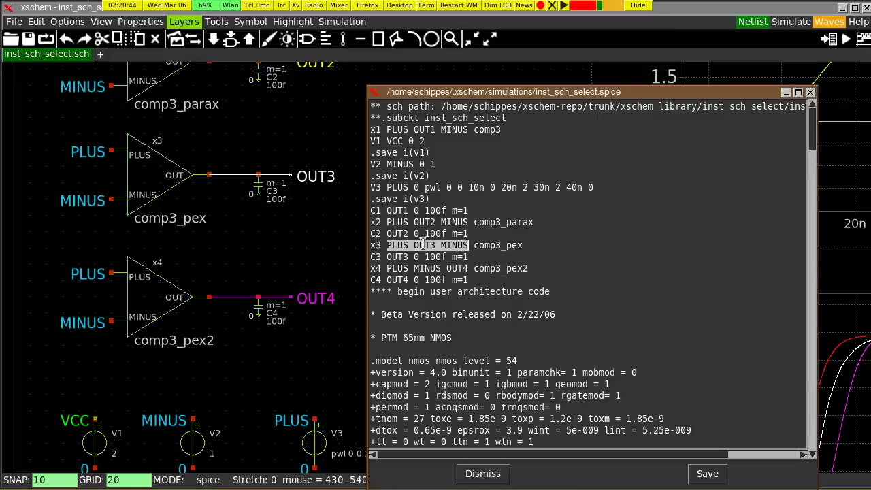
pyautogui.moveTo(386, 267); pyautogui.dragTo(470, 268)
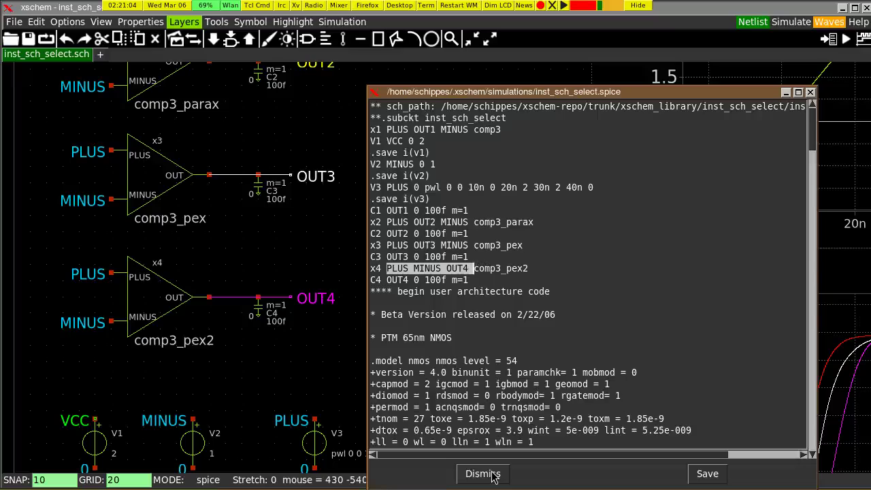
pyautogui.click(493, 474)
pyautogui.press('f')
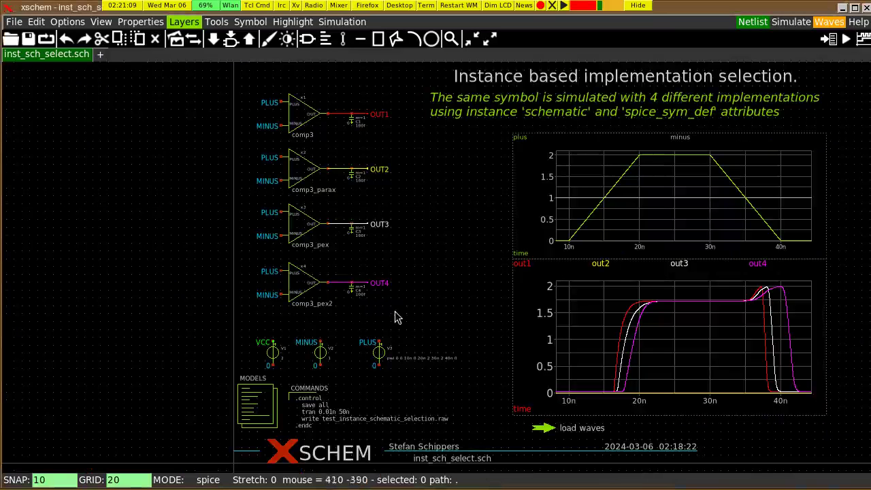